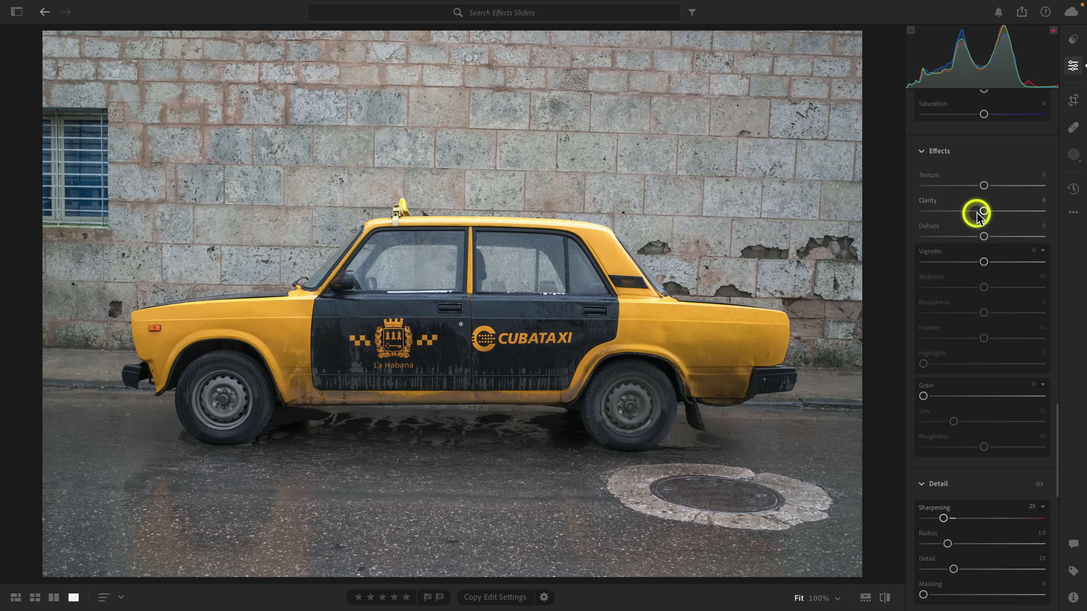
# Test strong Clarity on a 100% close-up of the taxi doors, resetting it and re-trying.
pyautogui.moveTo(982, 209); pyautogui.dragTo(1045, 212)
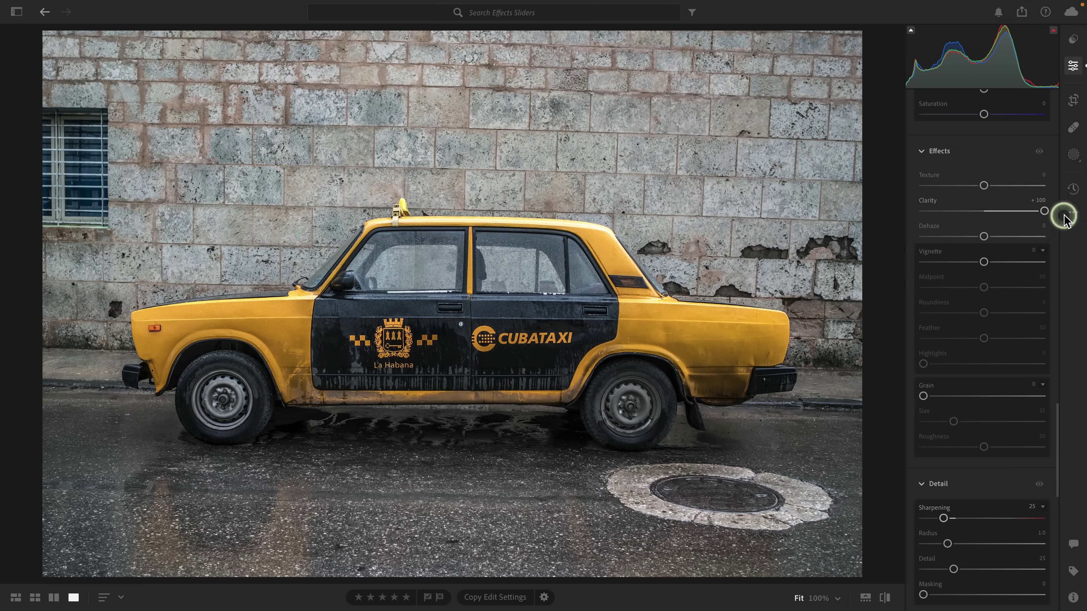
pyautogui.click(512, 263)
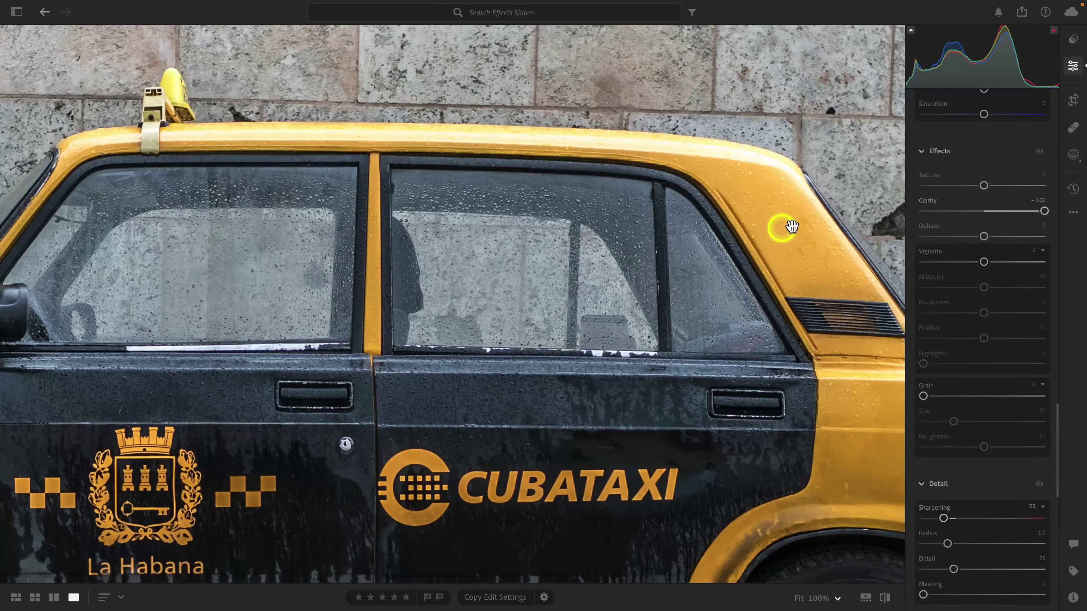
pyautogui.doubleClick(1042, 211)
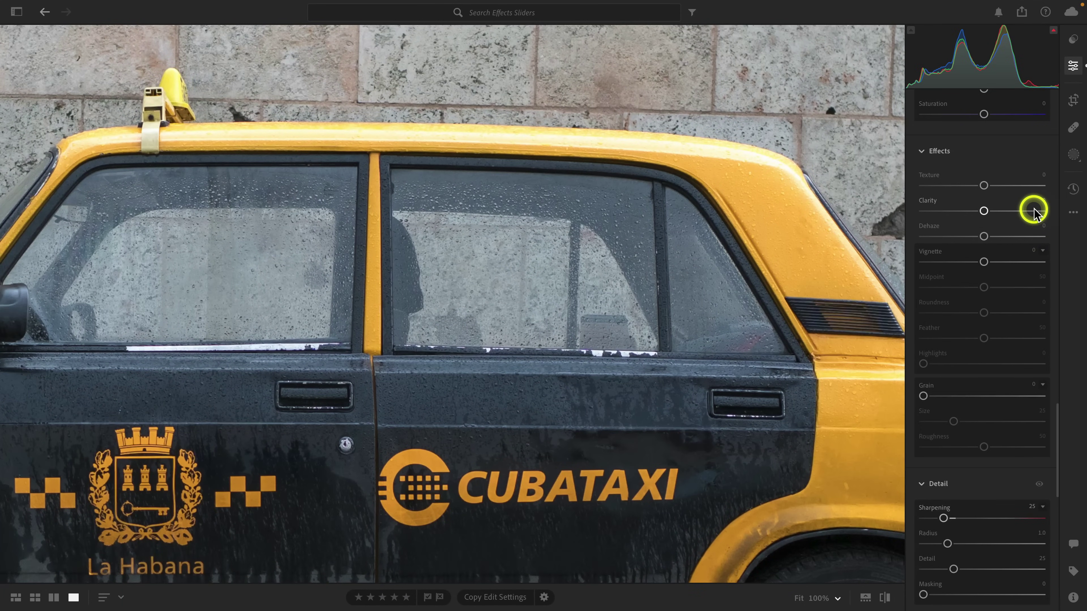
pyautogui.moveTo(982, 210); pyautogui.dragTo(1021, 212)
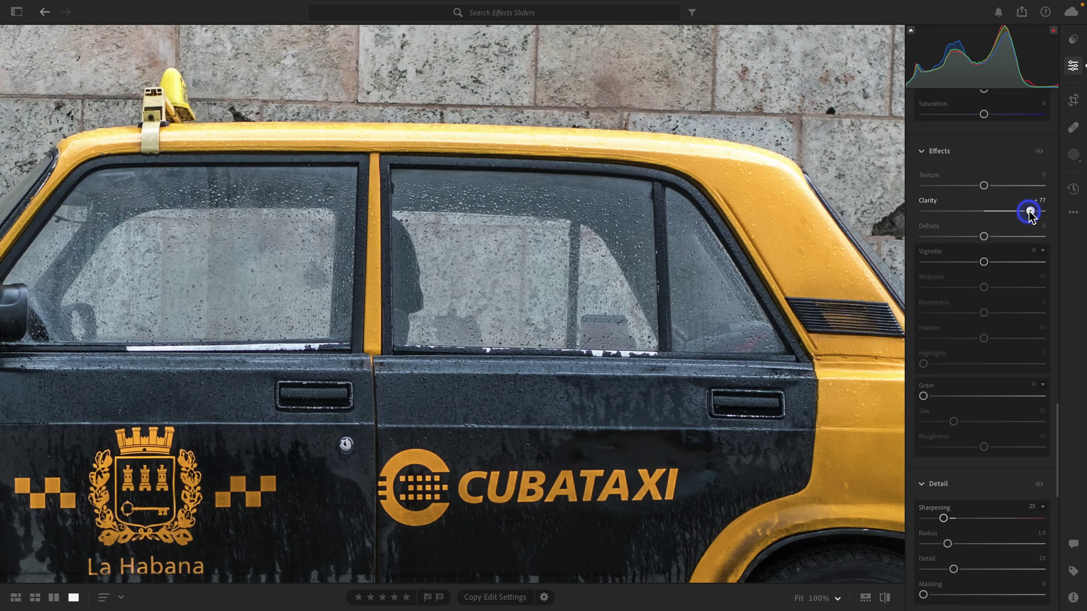
pyautogui.moveTo(1043, 212); pyautogui.dragTo(985, 213)
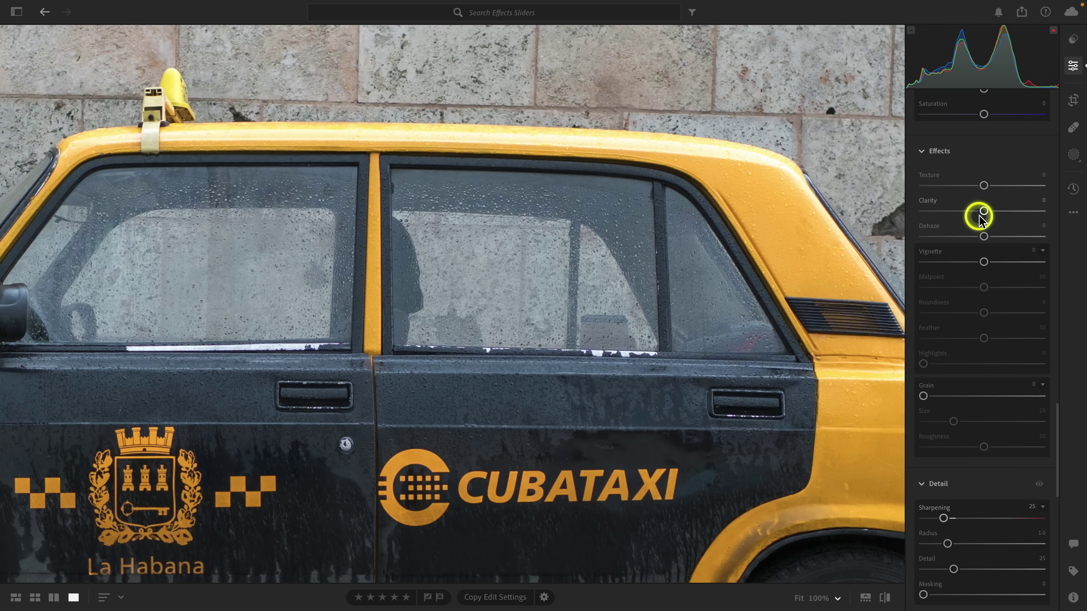
# Vary Clarity on the door close-up between +15 and +100, ending near +41.
pyautogui.moveTo(992, 211); pyautogui.dragTo(1002, 211)
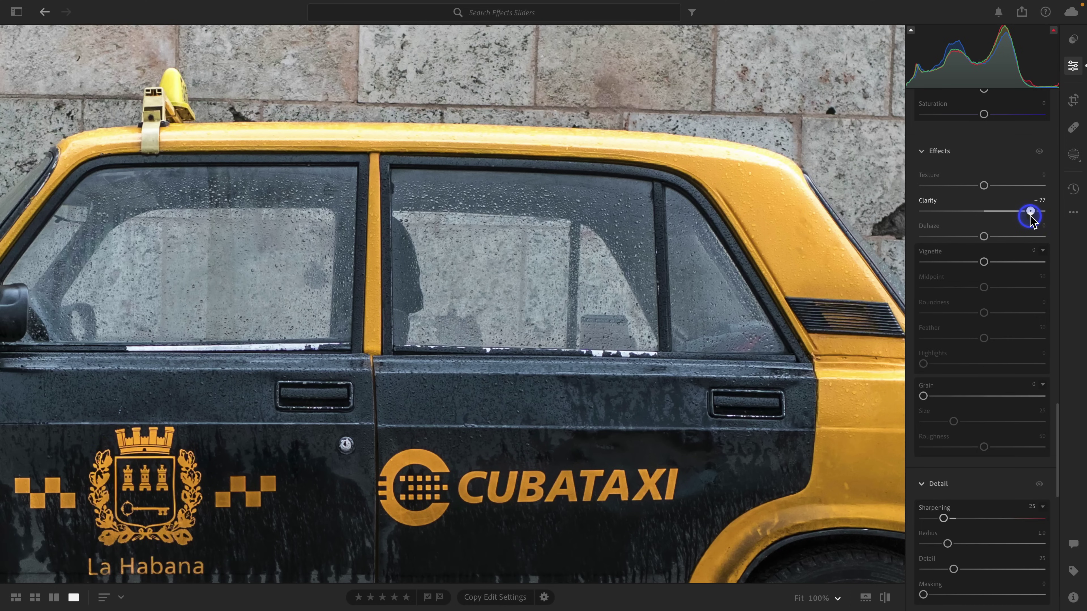
pyautogui.moveTo(1045, 219); pyautogui.dragTo(985, 219)
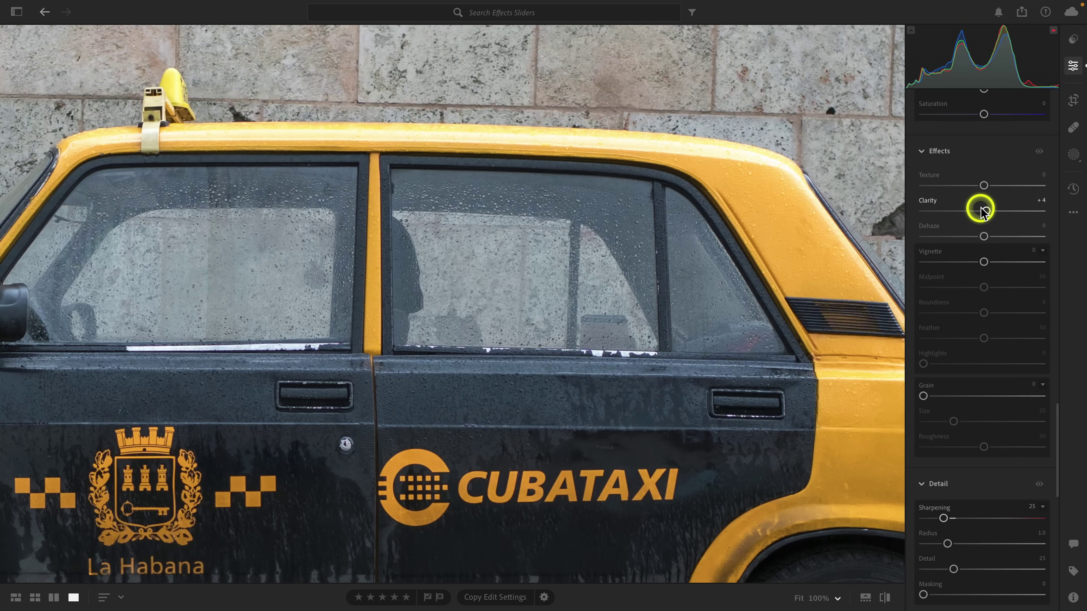
pyautogui.moveTo(985, 212); pyautogui.dragTo(1031, 211)
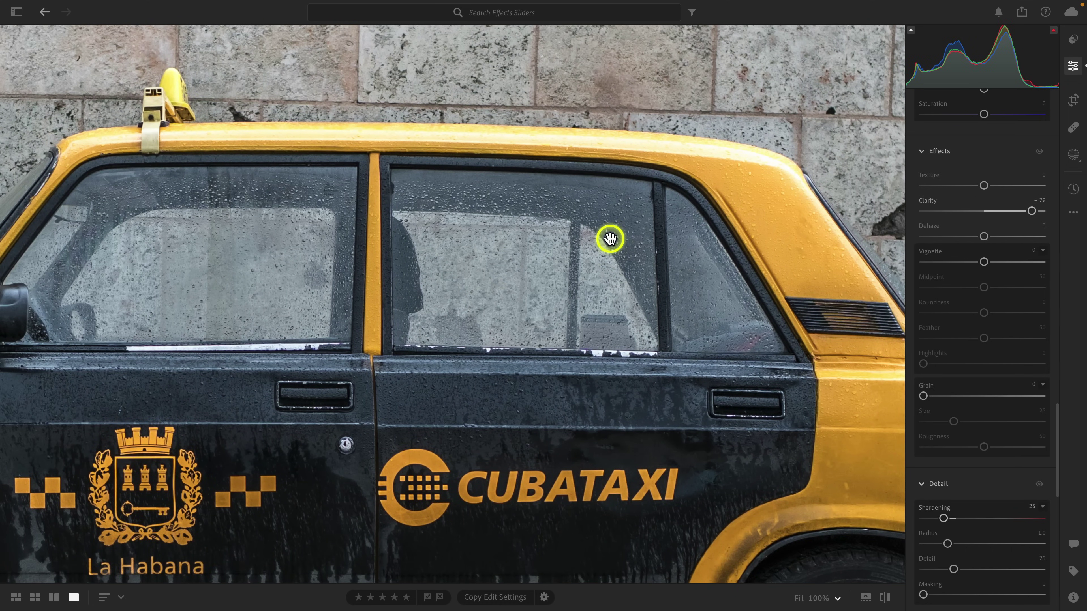
pyautogui.moveTo(1031, 211)
pyautogui.mouseDown()
pyautogui.moveTo(1042, 211)
pyautogui.moveTo(988, 211)
pyautogui.moveTo(1046, 211)
pyautogui.moveTo(982, 210)
pyautogui.moveTo(1036, 211)
pyautogui.mouseUp()
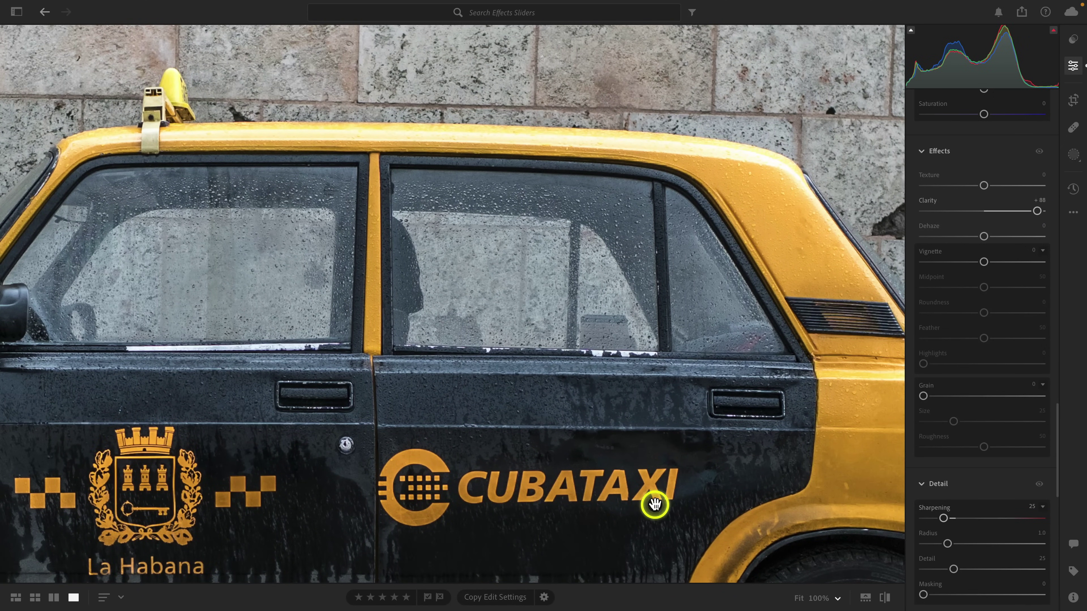
# Pan down to the wheel and ground, push Clarity to +100, then fit the whole taxi.
pyautogui.moveTo(747, 539); pyautogui.dragTo(728, 362)
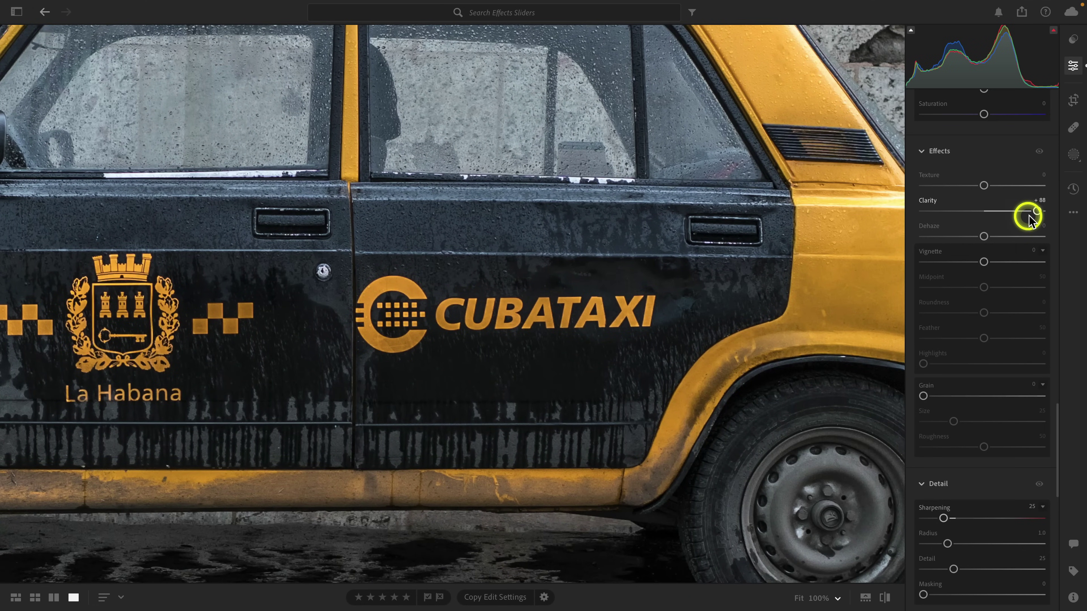
pyautogui.moveTo(1036, 211)
pyautogui.mouseDown()
pyautogui.moveTo(999, 211)
pyautogui.moveTo(1039, 211)
pyautogui.moveTo(1029, 212)
pyautogui.mouseUp()
pyautogui.moveTo(580, 419); pyautogui.dragTo(590, 248)
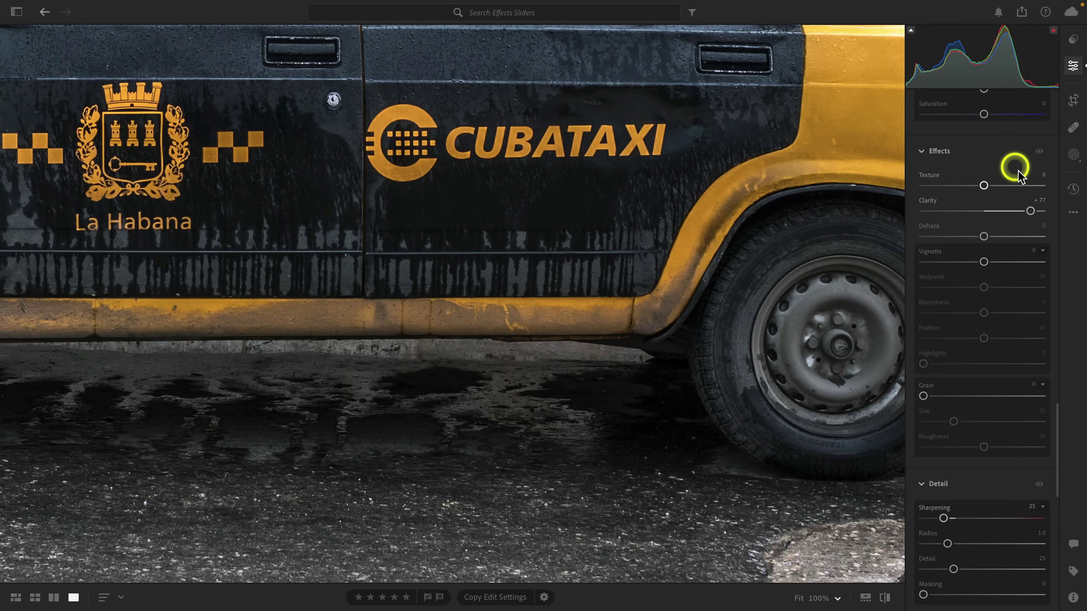
pyautogui.moveTo(1030, 211); pyautogui.dragTo(982, 212)
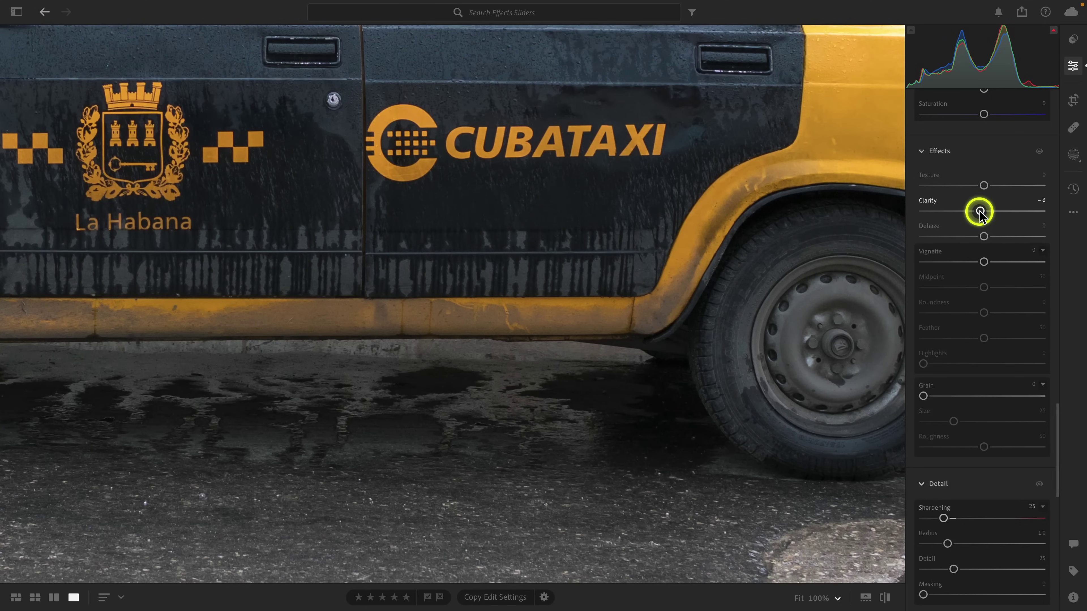
pyautogui.click(623, 226)
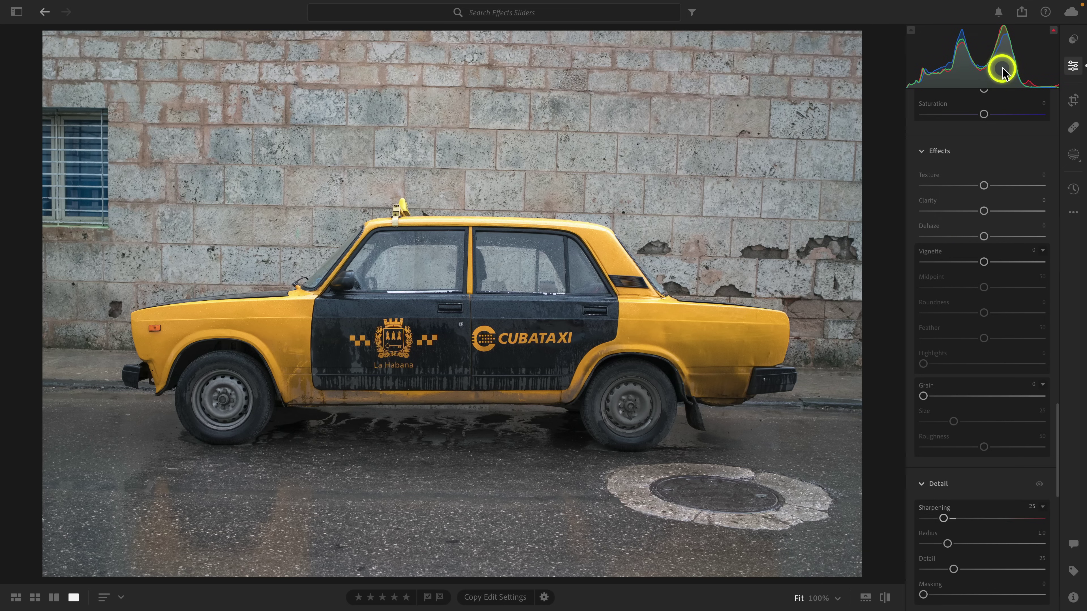
# Try Contrast at +100 in the Light section for comparison, then reset it to 0.
pyautogui.scroll(5, 977, 256)
pyautogui.scroll(15, 978, 257)
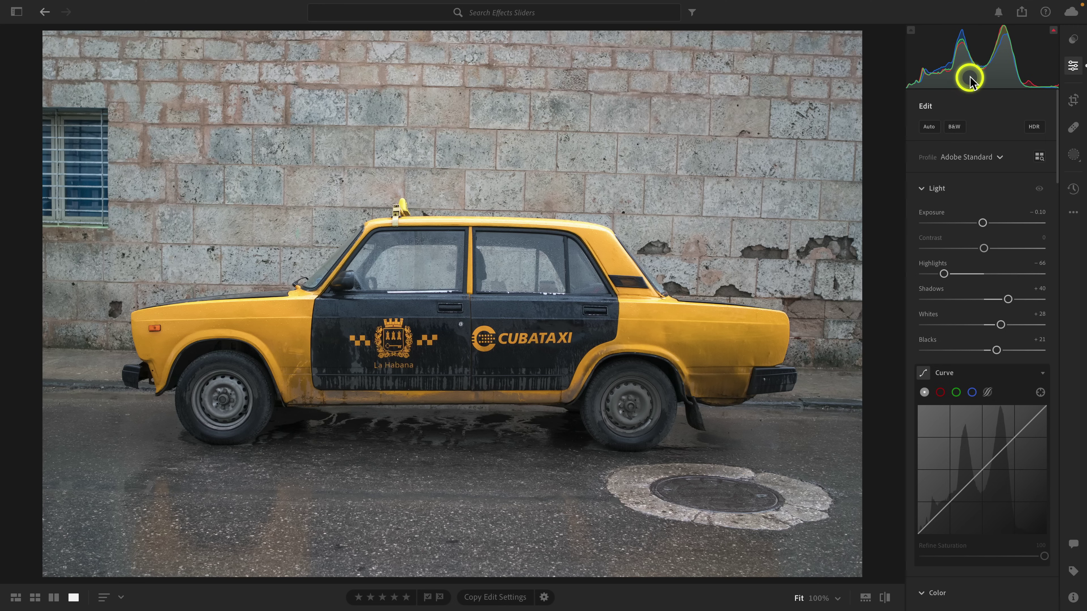
pyautogui.moveTo(983, 248); pyautogui.dragTo(1053, 254)
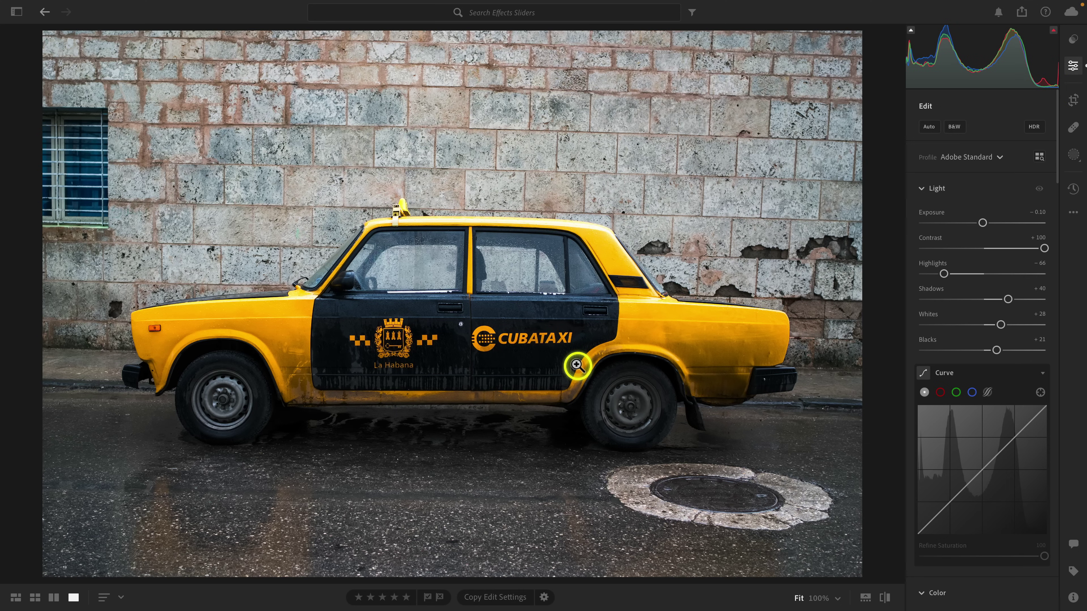
pyautogui.doubleClick(1044, 248)
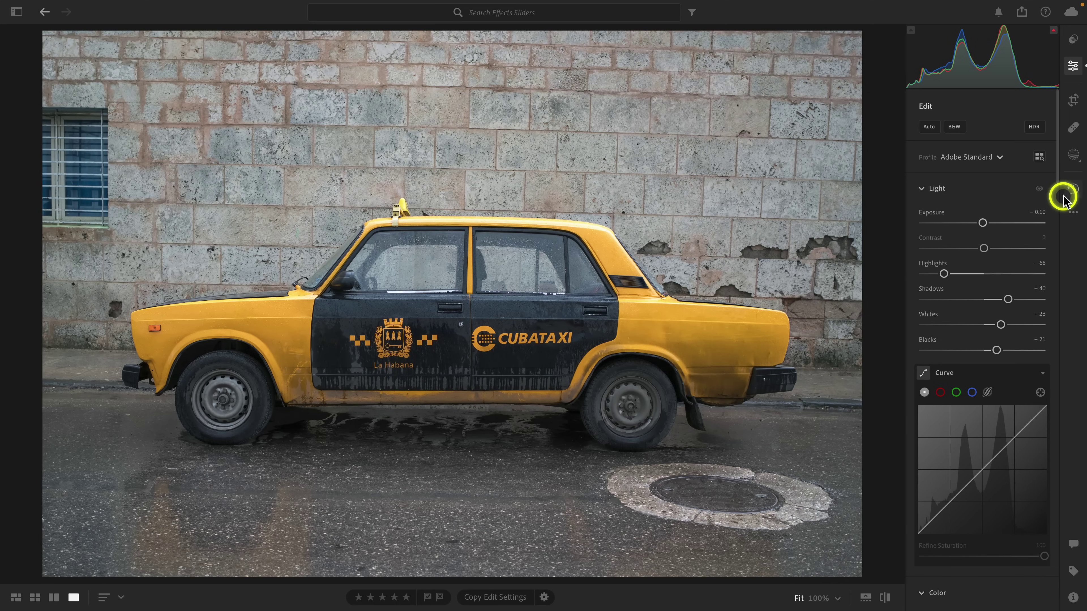
# Compare the Baseline, Clarity +100 and Contrast +100 versions of the taxi photo.
pyautogui.click(1073, 191)
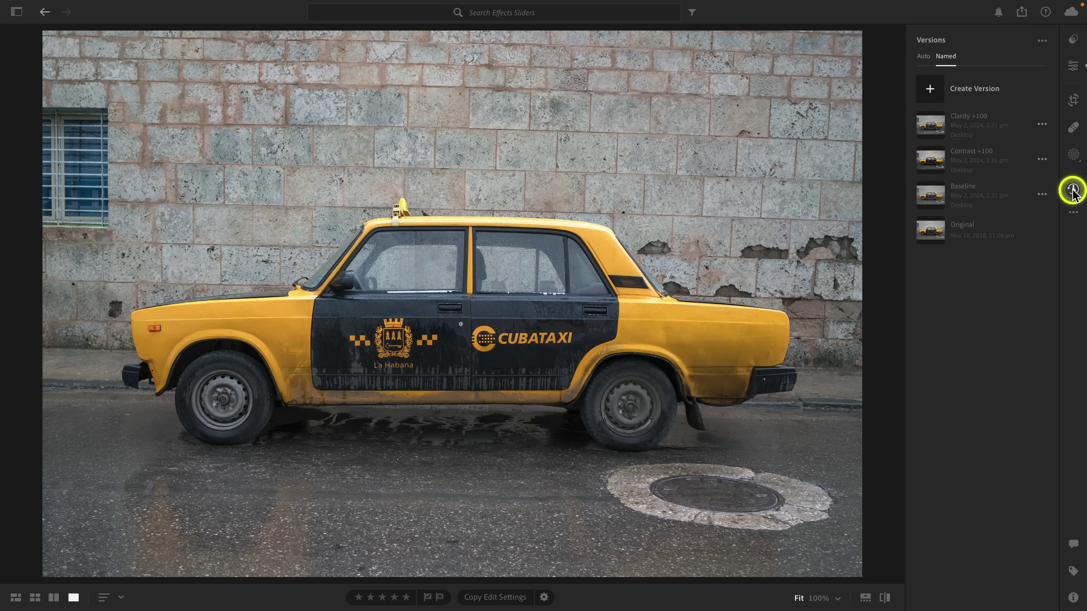
pyautogui.click(977, 199)
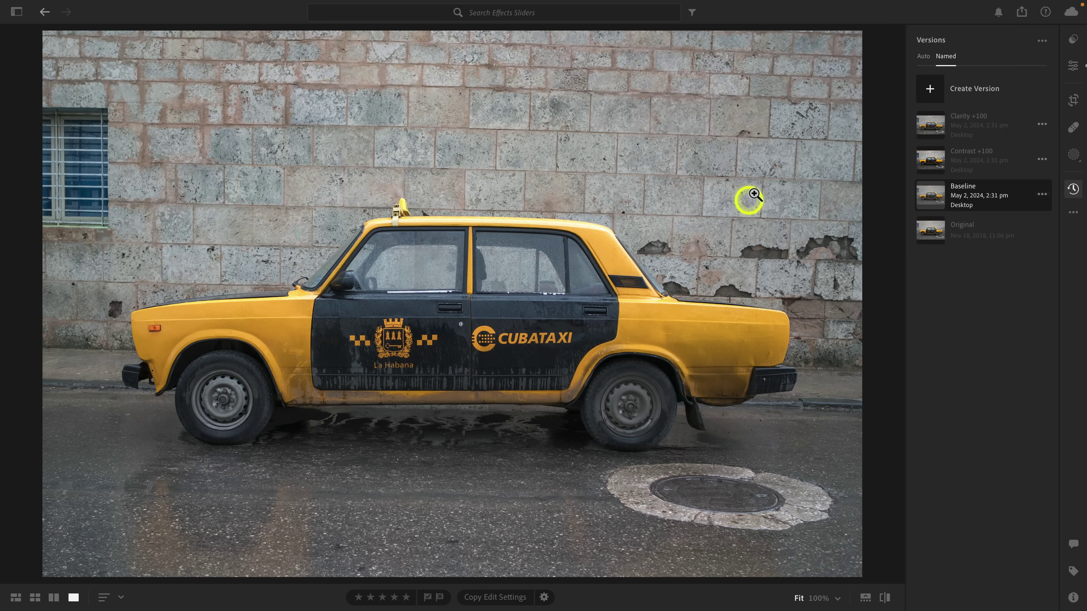
pyautogui.click(928, 126)
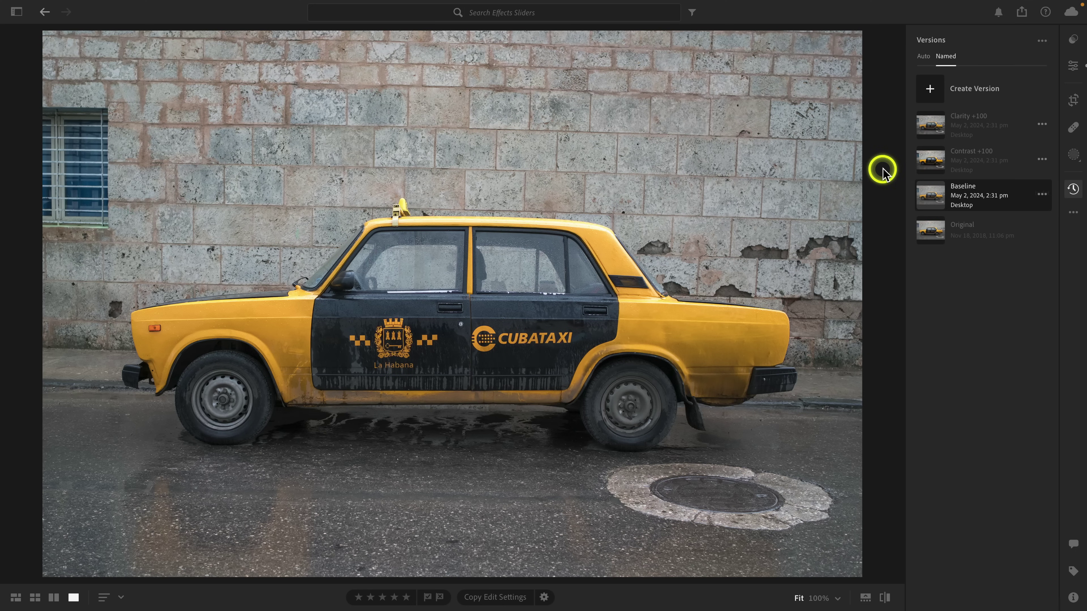
pyautogui.click(923, 167)
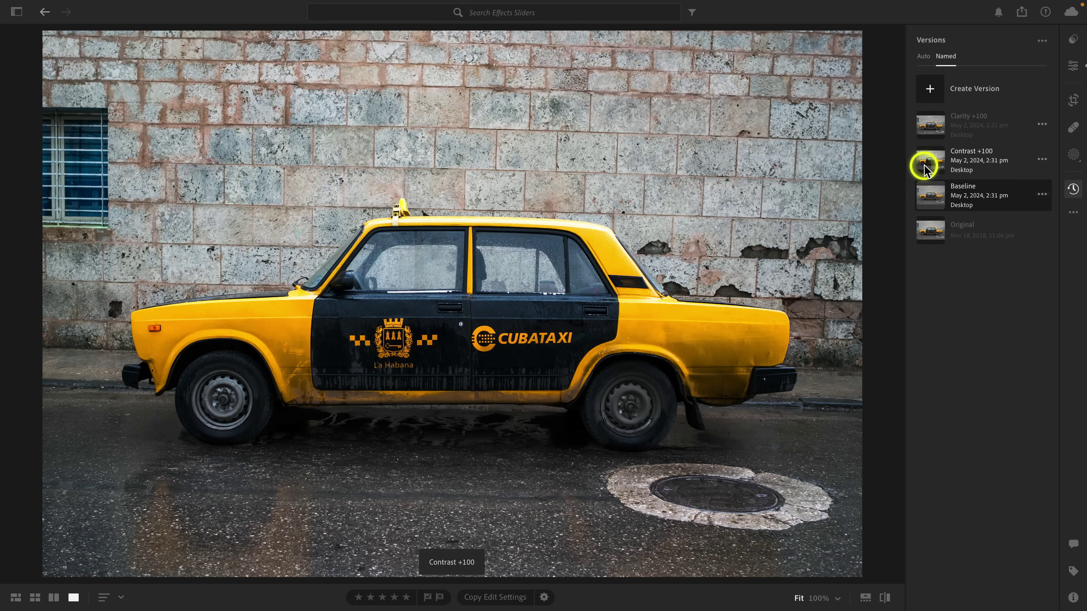
pyautogui.moveTo(923, 131)
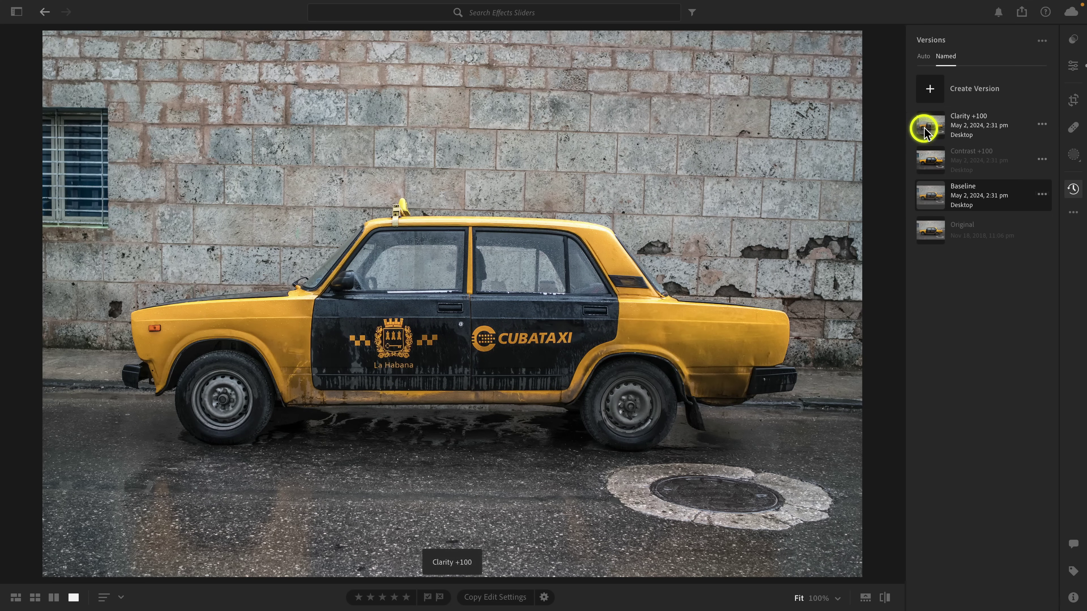
pyautogui.moveTo(923, 164)
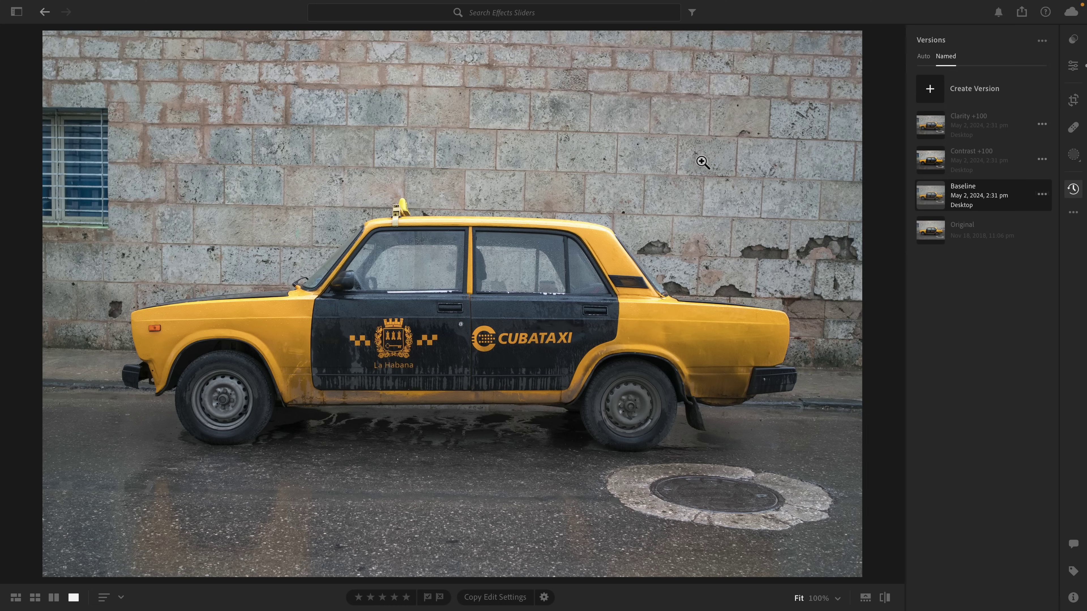
pyautogui.click(1071, 158)
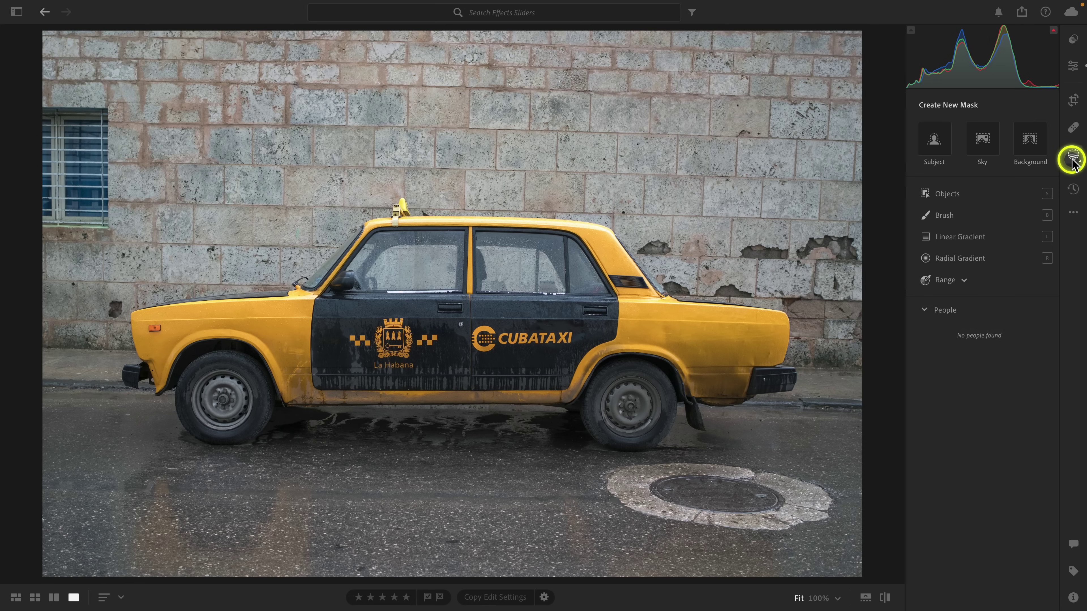
# Brush Mask 1 over the stone wall with Auto Mask, checking coverage with the overlay.
pyautogui.click(943, 214)
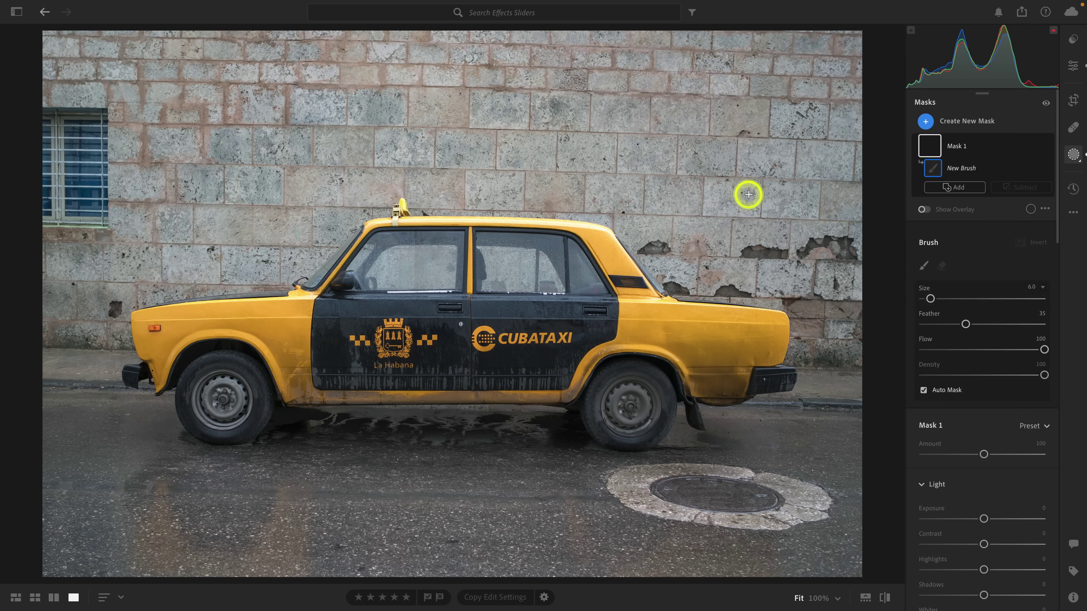
pyautogui.moveTo(748, 194)
pyautogui.mouseDown()
pyautogui.moveTo(690, 225)
pyautogui.moveTo(719, 241)
pyautogui.moveTo(816, 254)
pyautogui.moveTo(808, 151)
pyautogui.moveTo(924, 211)
pyautogui.moveTo(801, 178)
pyautogui.moveTo(827, 82)
pyautogui.moveTo(786, 38)
pyautogui.moveTo(466, 59)
pyautogui.moveTo(693, 82)
pyautogui.moveTo(867, 115)
pyautogui.moveTo(659, 139)
pyautogui.moveTo(810, 157)
pyautogui.moveTo(271, 120)
pyautogui.moveTo(408, 135)
pyautogui.moveTo(194, 59)
pyautogui.moveTo(348, 70)
pyautogui.moveTo(214, 58)
pyautogui.moveTo(0, 85)
pyautogui.moveTo(252, 87)
pyautogui.moveTo(187, 163)
pyautogui.moveTo(230, 217)
pyautogui.moveTo(306, 199)
pyautogui.moveTo(238, 250)
pyautogui.moveTo(177, 200)
pyautogui.moveTo(160, 151)
pyautogui.moveTo(138, 260)
pyautogui.moveTo(62, 293)
pyautogui.moveTo(398, 167)
pyautogui.moveTo(517, 171)
pyautogui.moveTo(670, 215)
pyautogui.moveTo(695, 249)
pyautogui.moveTo(863, 277)
pyautogui.moveTo(844, 331)
pyautogui.mouseUp()
pyautogui.click(923, 209)
pyautogui.moveTo(512, 145); pyautogui.dragTo(640, 184)
pyautogui.moveTo(608, 232)
pyautogui.mouseDown()
pyautogui.moveTo(554, 257)
pyautogui.moveTo(495, 250)
pyautogui.moveTo(410, 270)
pyautogui.moveTo(532, 266)
pyautogui.moveTo(509, 247)
pyautogui.moveTo(677, 109)
pyautogui.moveTo(580, 166)
pyautogui.mouseUp()
pyautogui.click(924, 209)
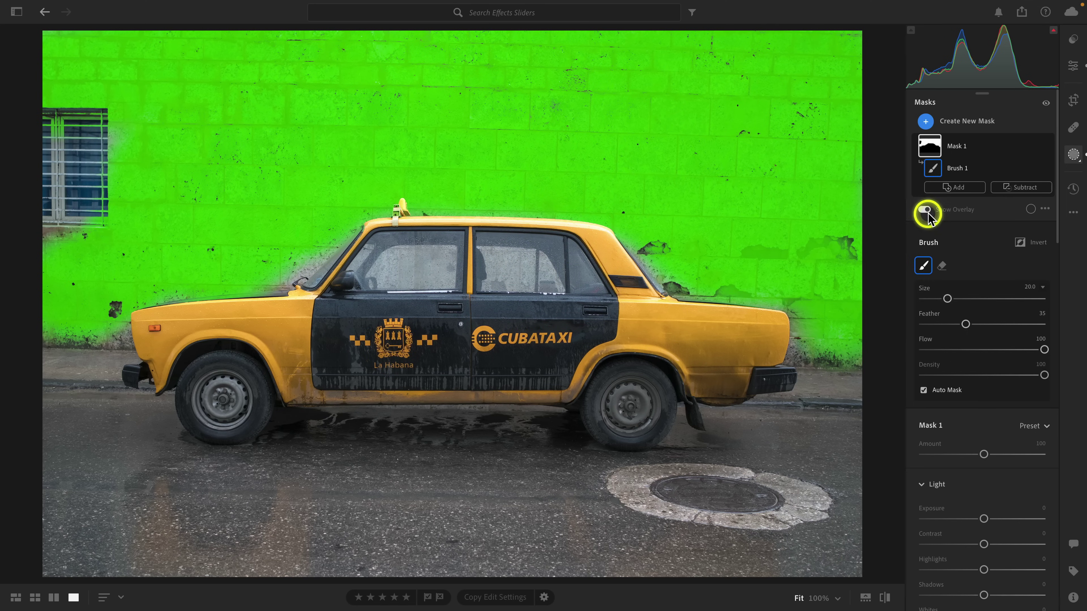
pyautogui.scroll(-15, 948, 286)
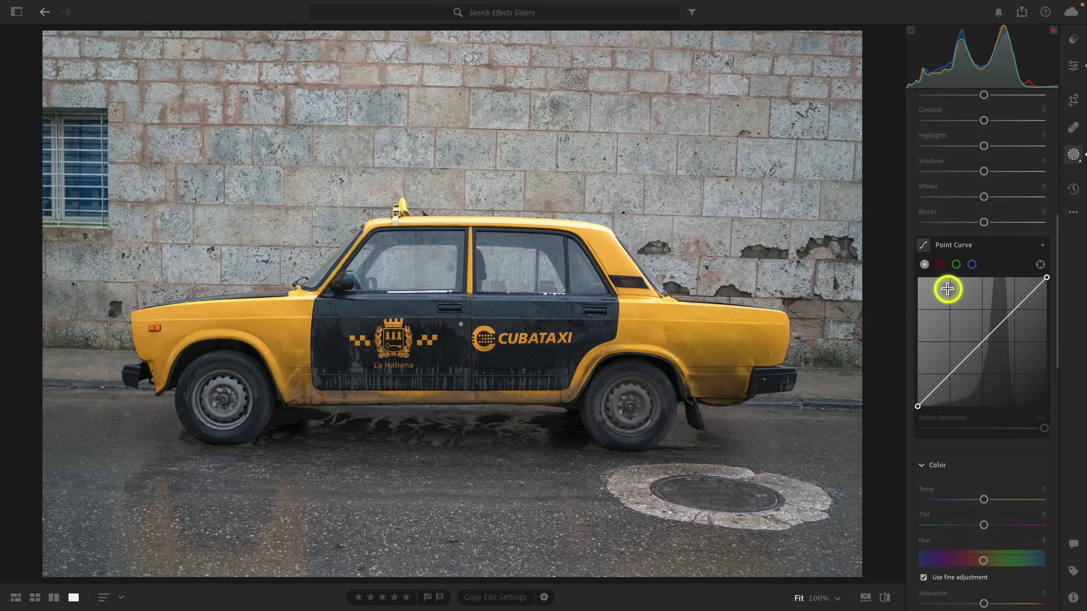
# Set the wall mask's Clarity to about +28, then lower it to roughly −61.
pyautogui.scroll(-5, 948, 294)
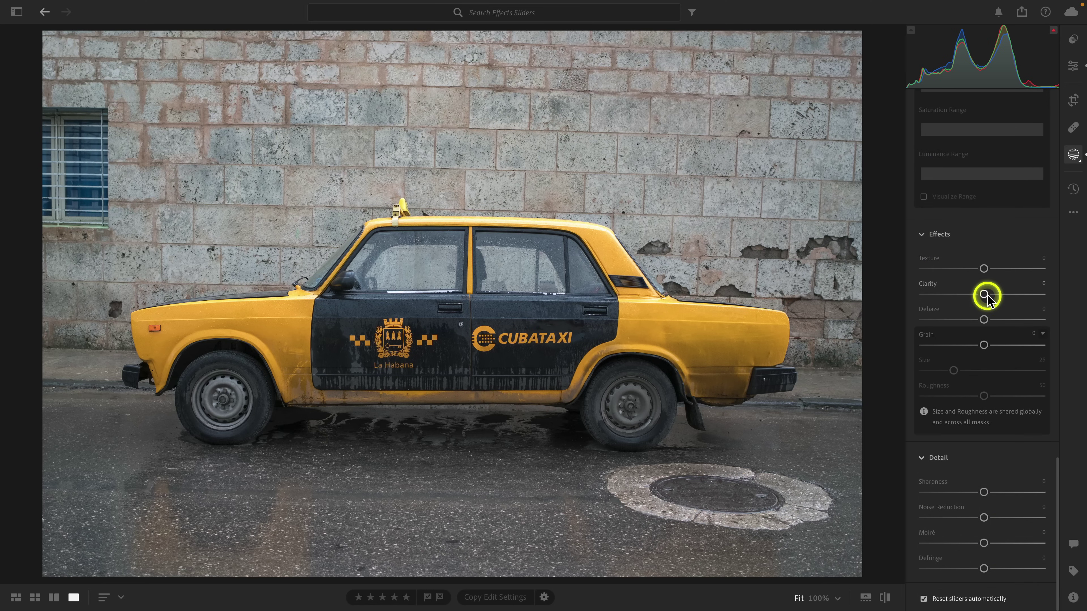
pyautogui.moveTo(984, 295); pyautogui.dragTo(1040, 297)
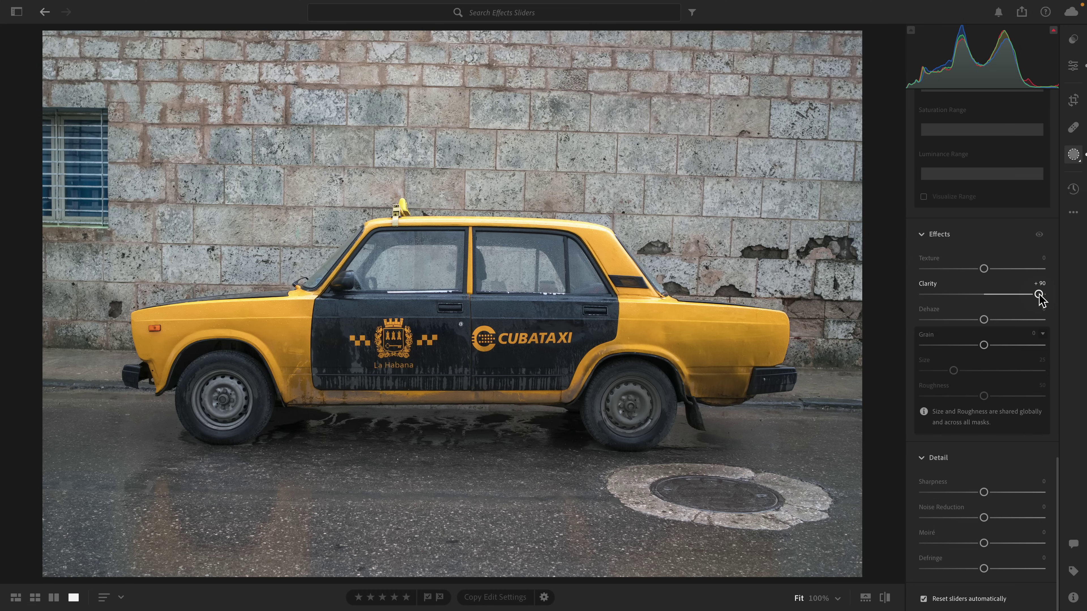
pyautogui.moveTo(1040, 295); pyautogui.dragTo(928, 291)
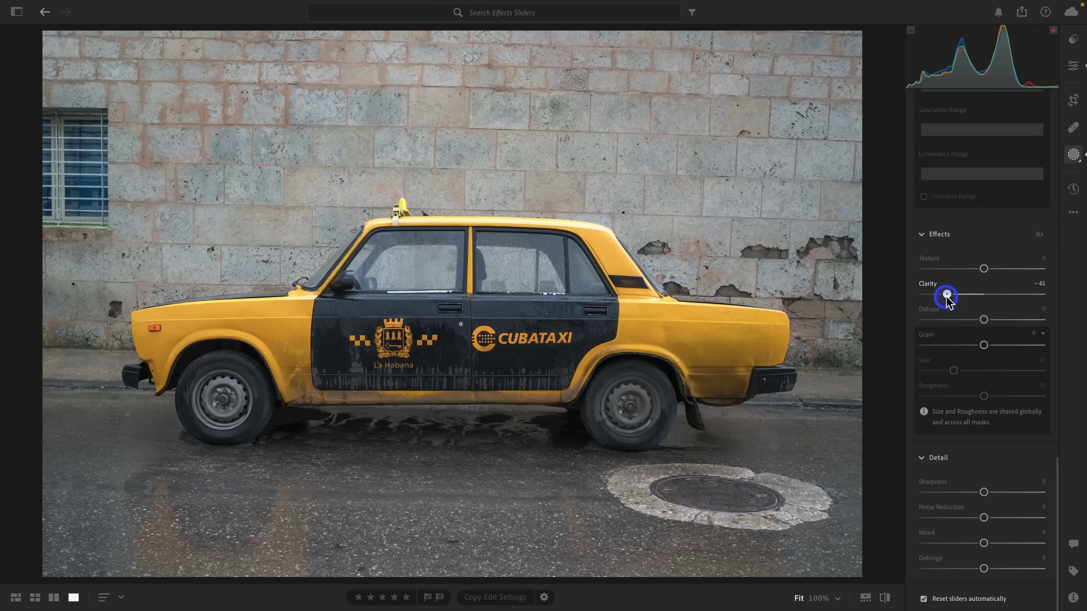
# Set the wall mask's Clarity to −100 to soften the stone texture.
pyautogui.moveTo(946, 296)
pyautogui.mouseDown()
pyautogui.moveTo(957, 294)
pyautogui.moveTo(926, 295)
pyautogui.mouseUp()
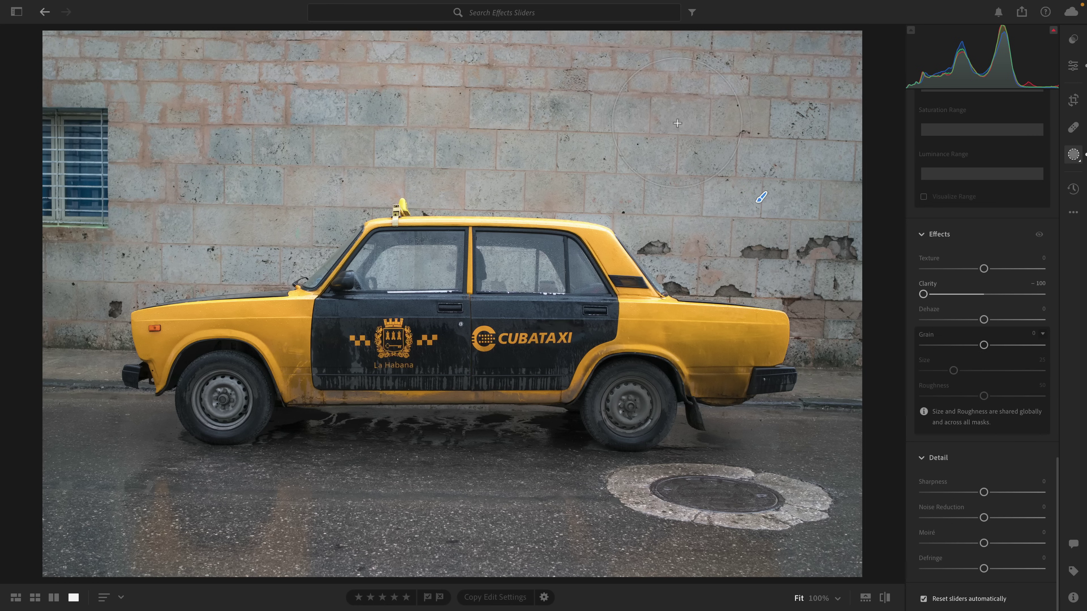
# Reset the wall mask's Clarity to 0 and move to the lake photo in the Edit panel.
pyautogui.doubleClick(923, 294)
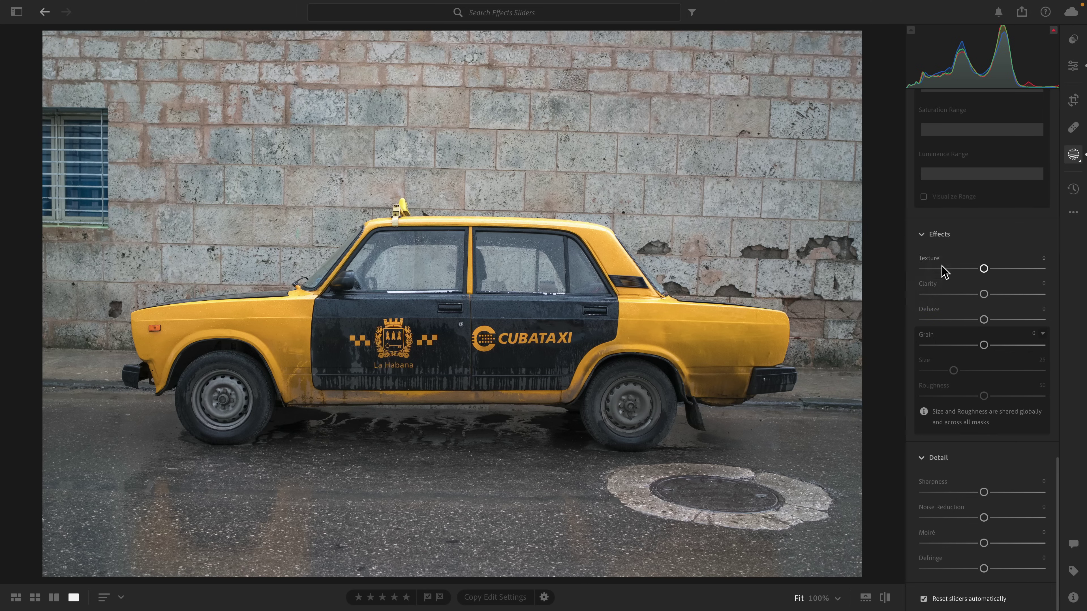
pyautogui.click(1072, 66)
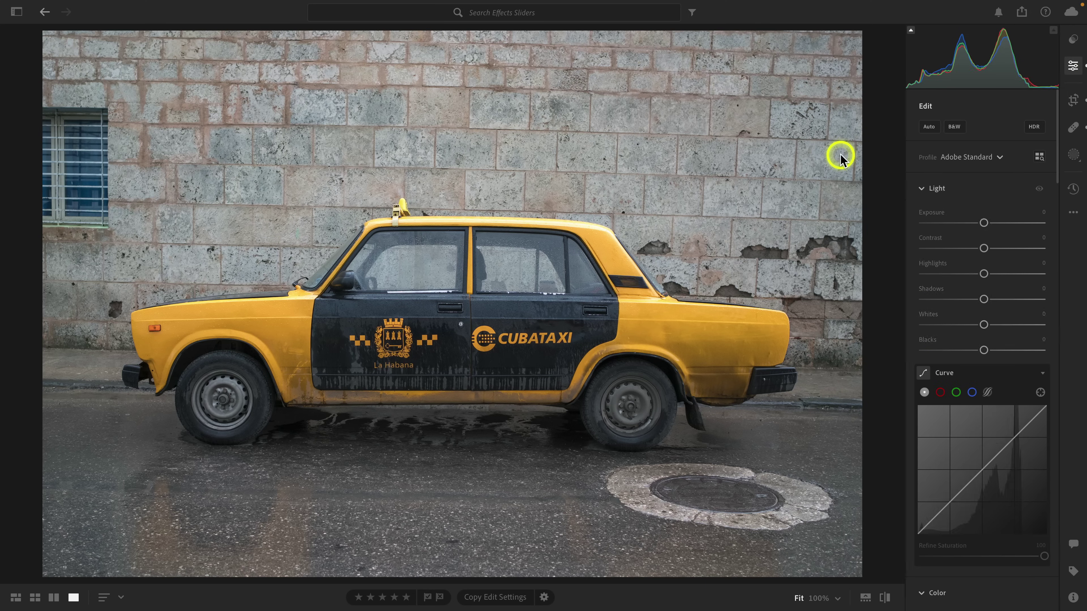
pyautogui.press('Right')
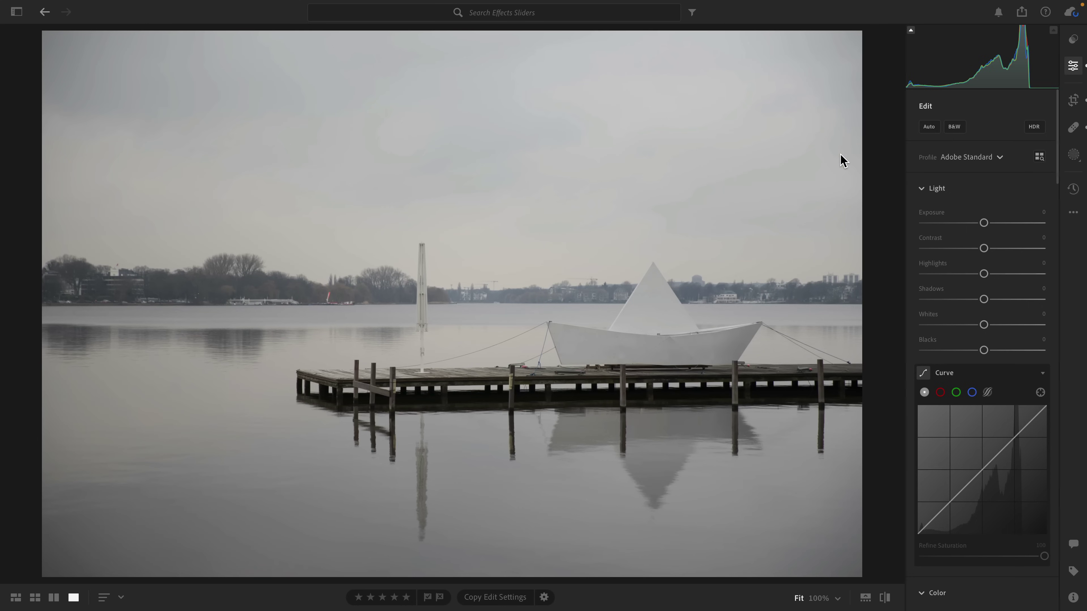
# In the Effects section, set the lake photo's global Dehaze to +86.
pyautogui.click(939, 223)
pyautogui.scroll(-15, 938, 222)
pyautogui.scroll(-10, 938, 227)
pyautogui.click(939, 228)
pyautogui.click(870, 221)
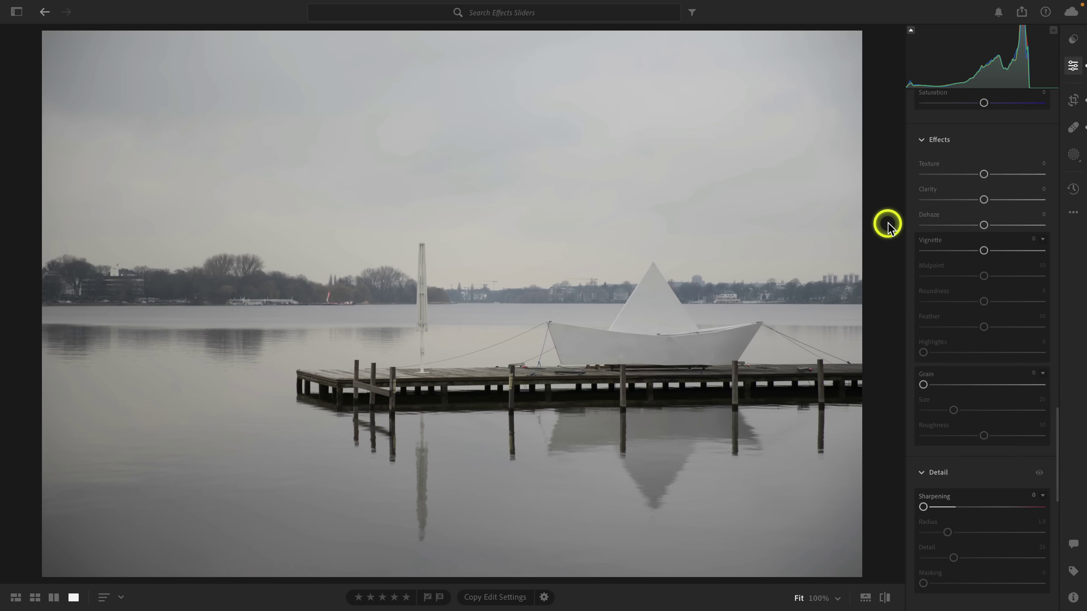
pyautogui.moveTo(985, 227); pyautogui.dragTo(1039, 229)
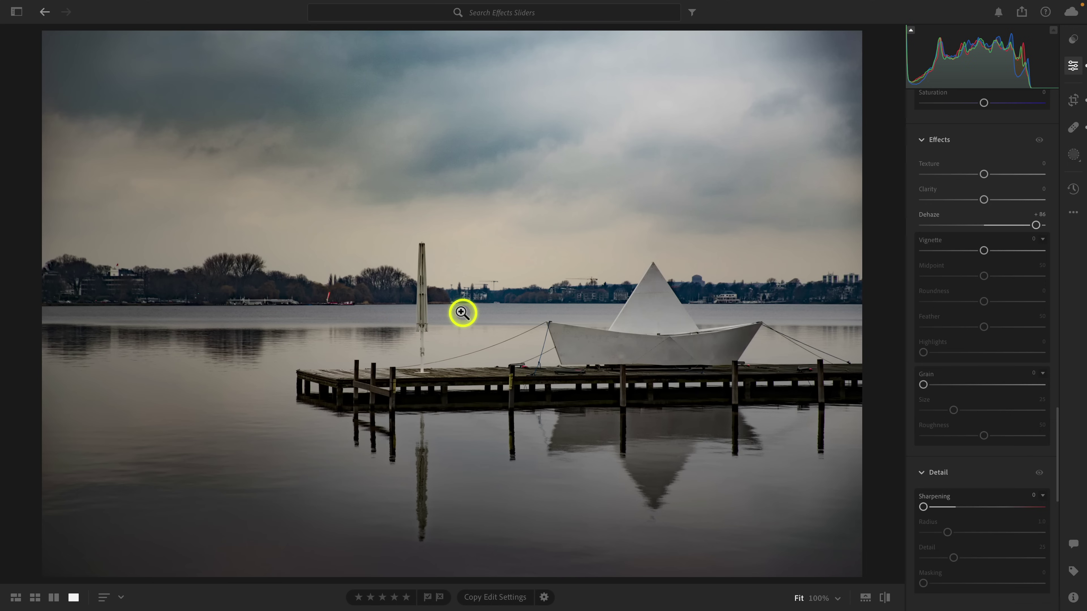
# Push the lake's Dehaze near maximum, then reset it to 0 before adding a mask.
pyautogui.moveTo(1036, 226)
pyautogui.mouseDown()
pyautogui.moveTo(1011, 226)
pyautogui.moveTo(1032, 227)
pyautogui.mouseUp()
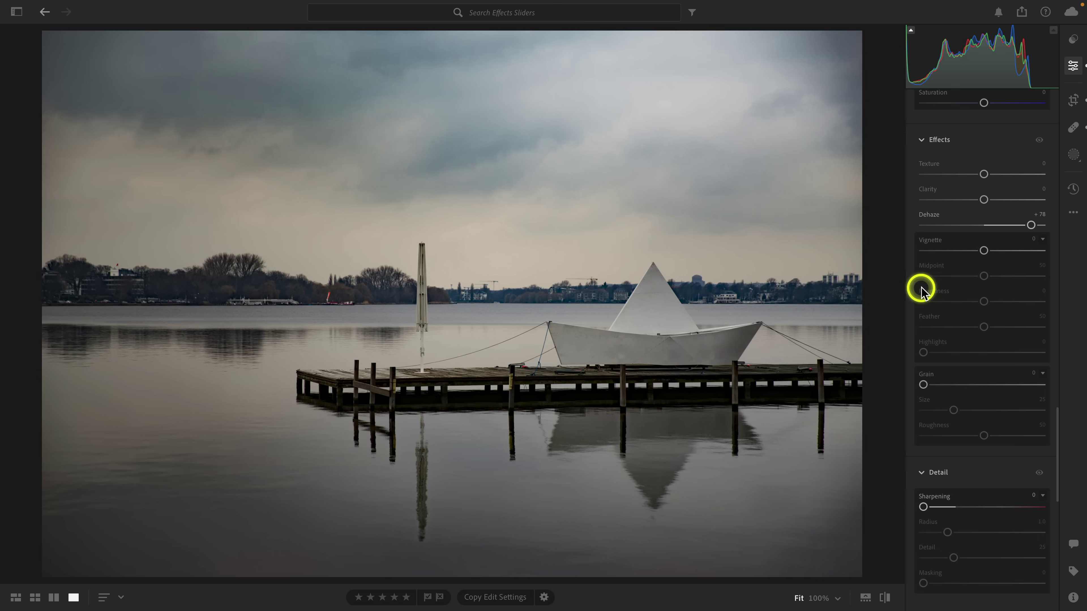
pyautogui.doubleClick(1030, 226)
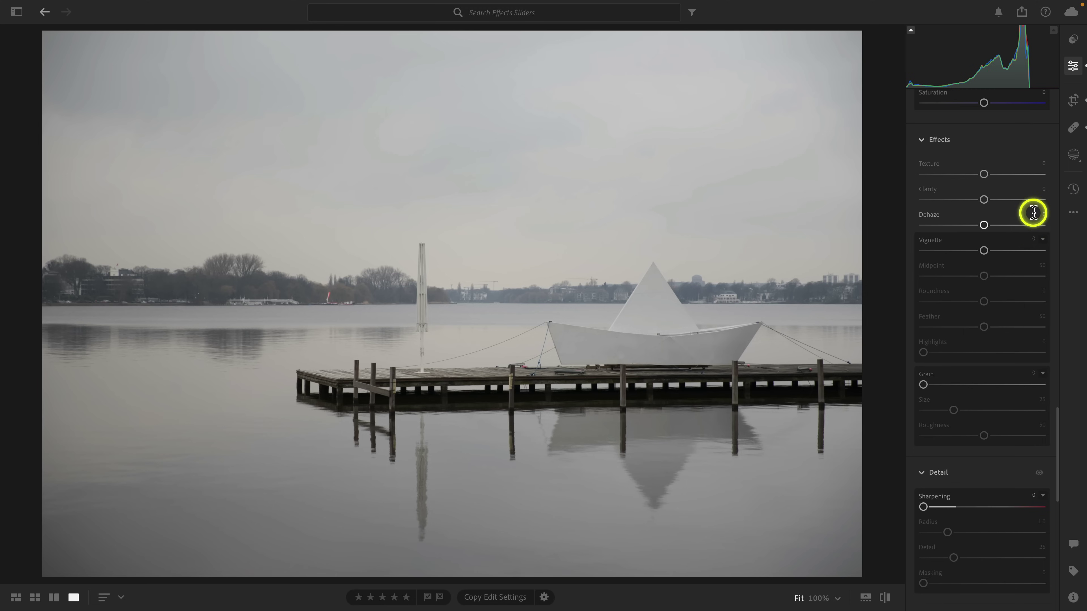
pyautogui.click(1072, 156)
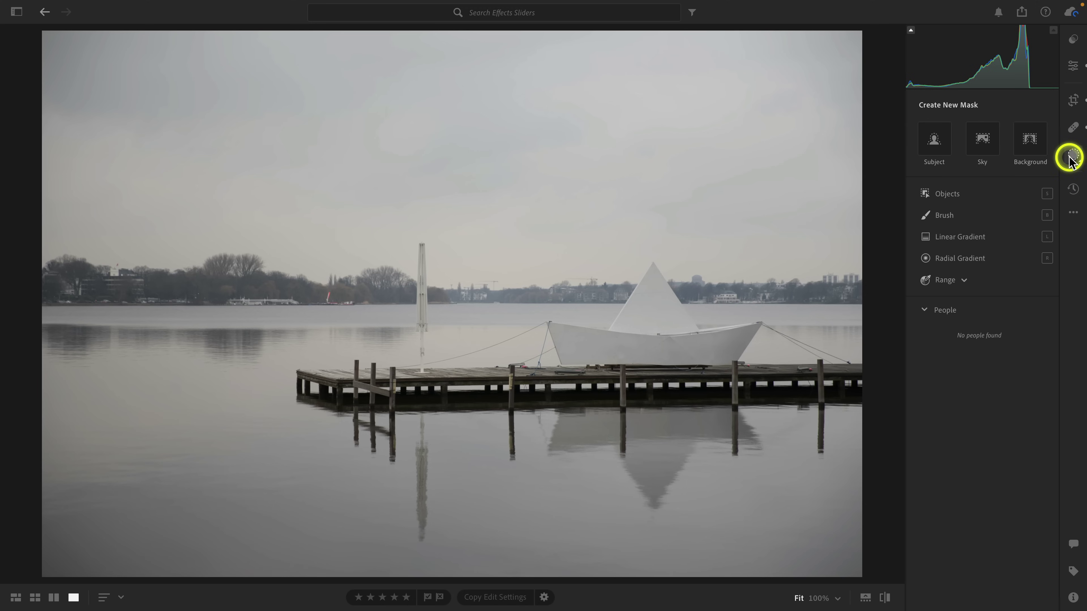
# Mask the lake photo's sky automatically and raise its Dehaze to +57.
pyautogui.click(983, 144)
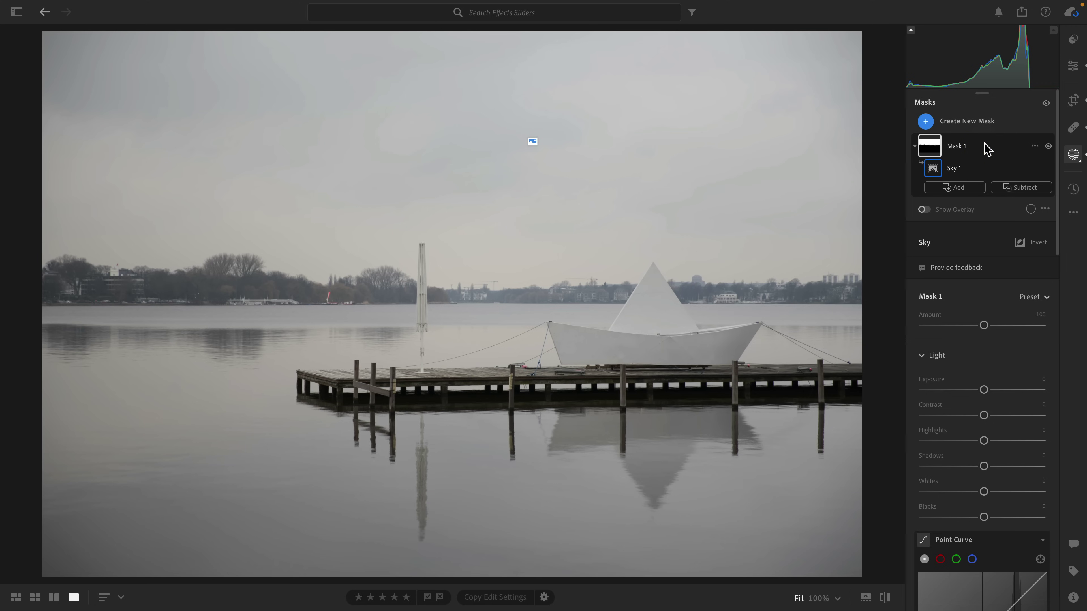
pyautogui.moveTo(928, 155)
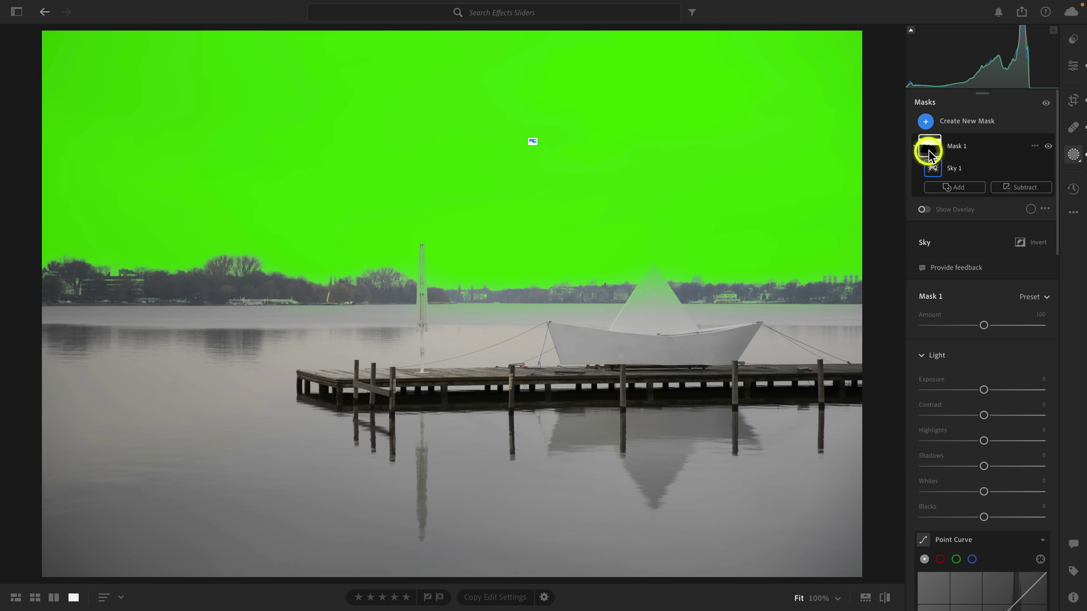
pyautogui.scroll(-10, 965, 206)
pyautogui.scroll(-8, 966, 211)
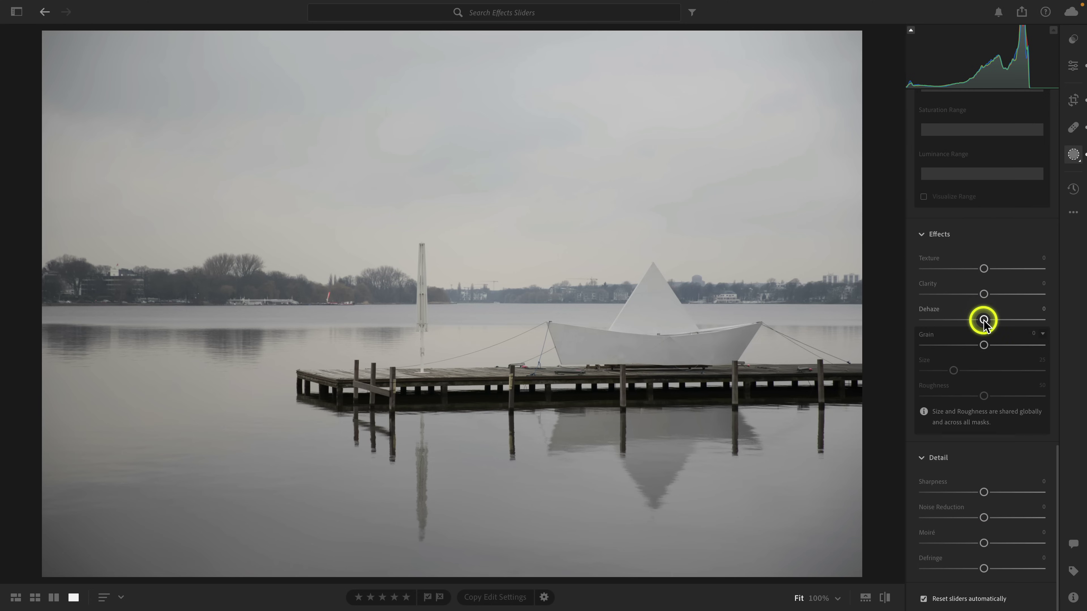
pyautogui.moveTo(984, 320); pyautogui.dragTo(1018, 320)
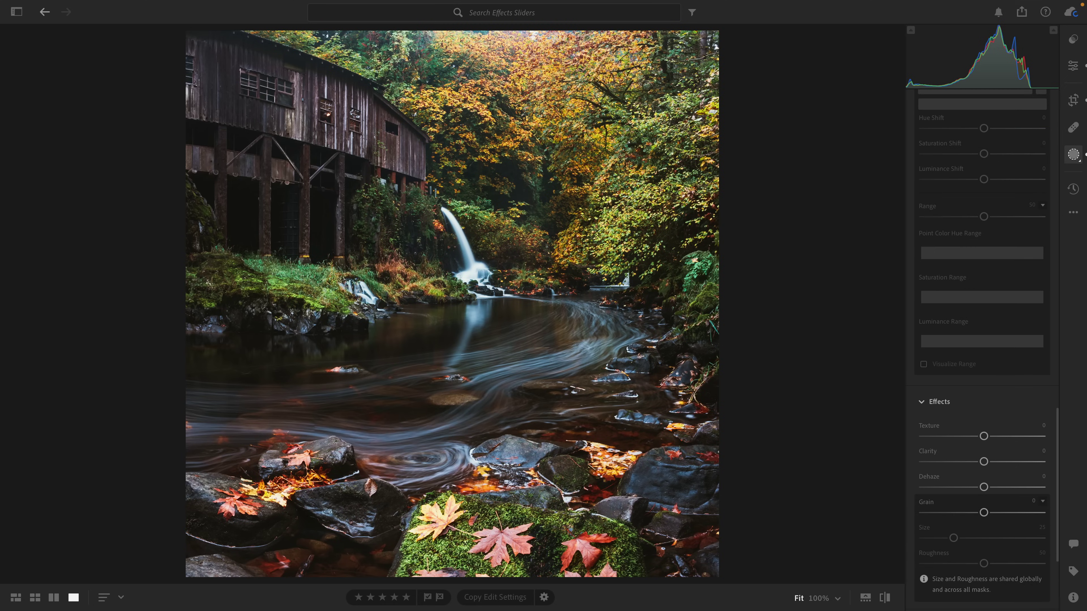
# Show the waterfall photo's existing Water mask and zoom the view out to 33%.
pyautogui.click(1073, 66)
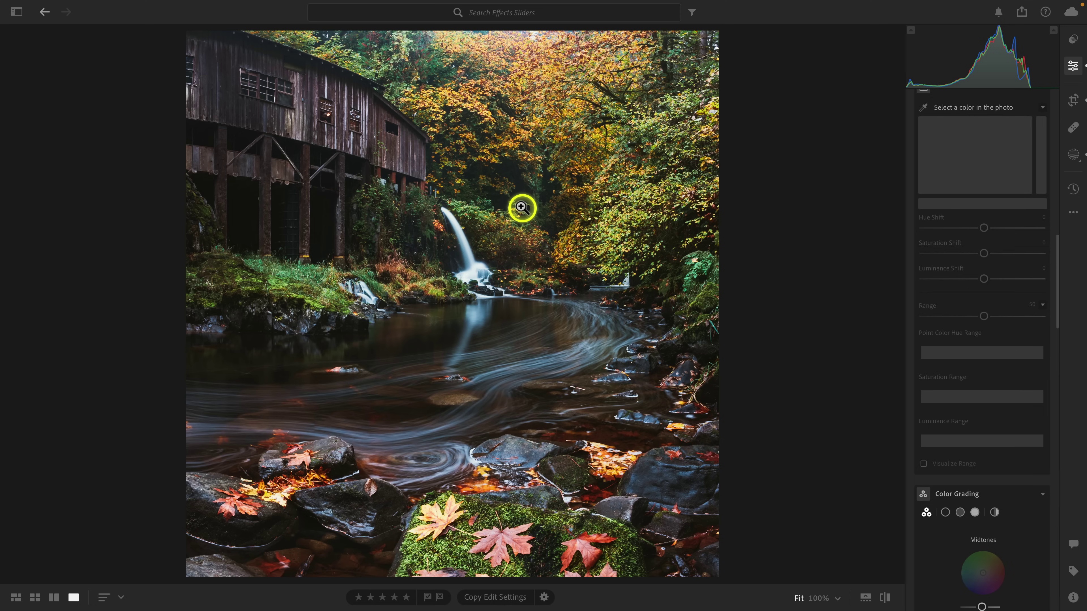
pyautogui.click(1072, 156)
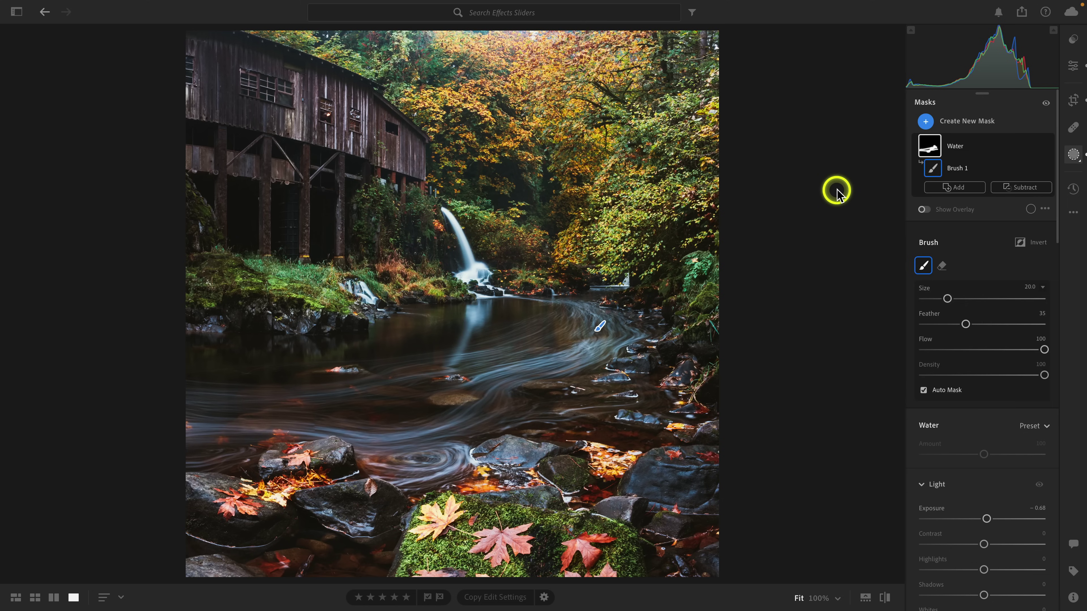
pyautogui.click(837, 597)
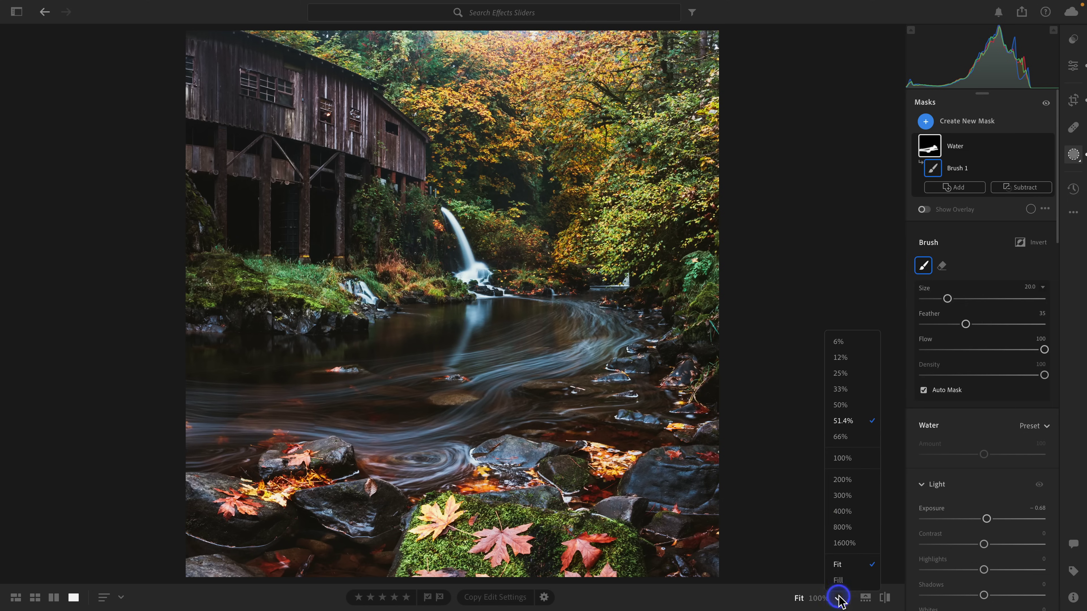
pyautogui.click(841, 389)
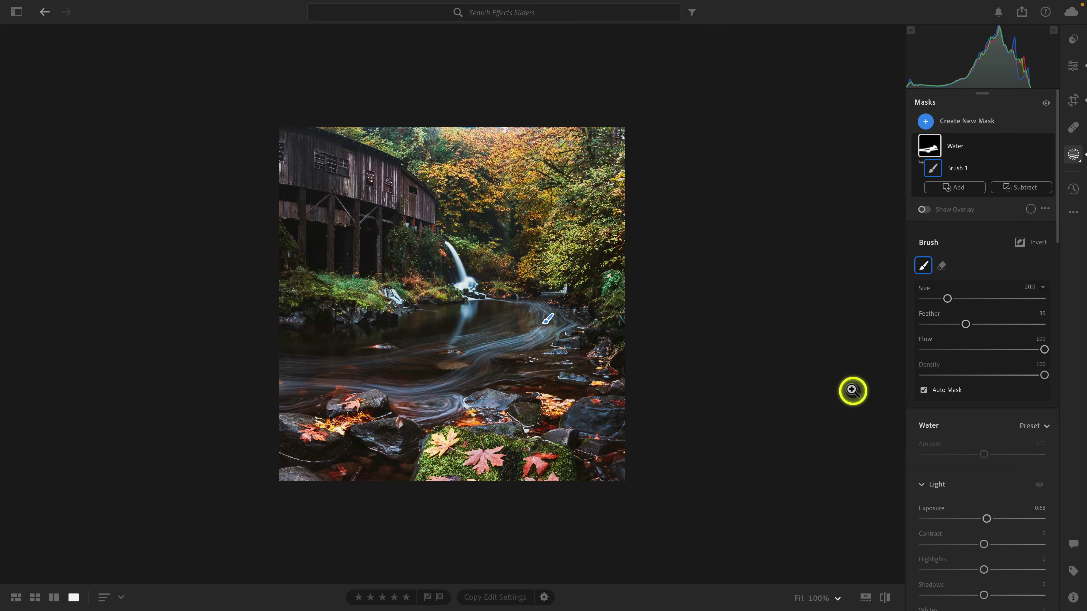
# Draw a new radial gradient mask over the top of the waterfall photo.
pyautogui.click(950, 123)
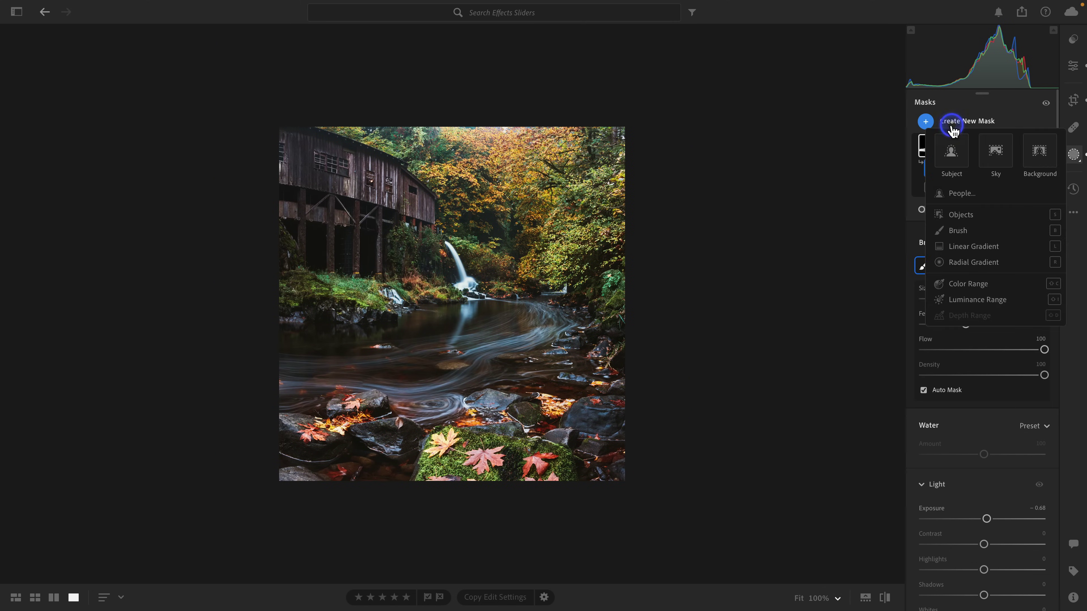
pyautogui.click(992, 263)
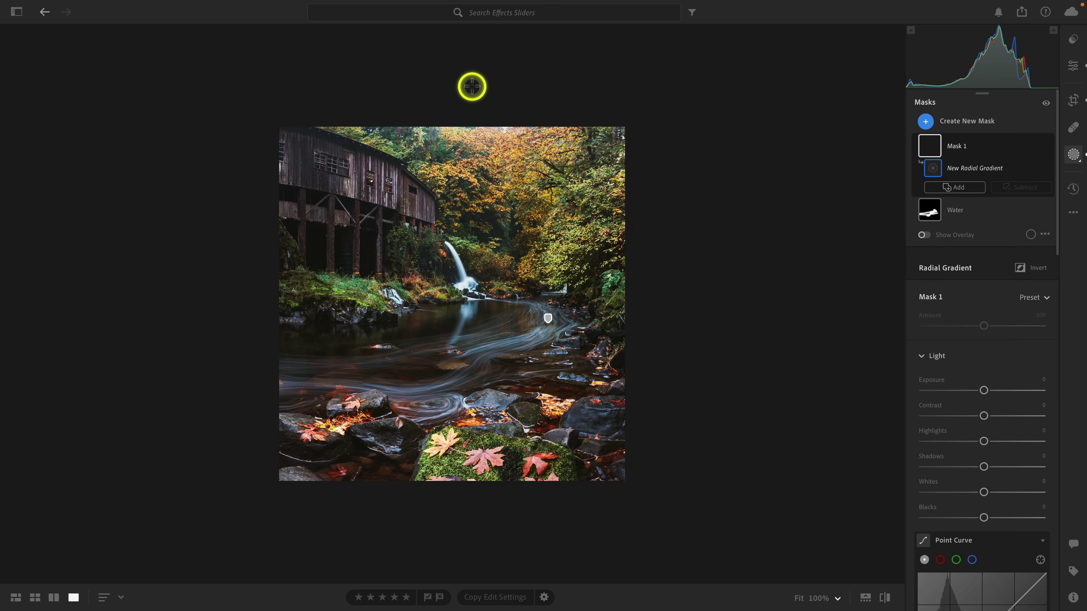
pyautogui.moveTo(481, 80); pyautogui.dragTo(710, 292)
pyautogui.moveTo(480, 79); pyautogui.dragTo(536, 67)
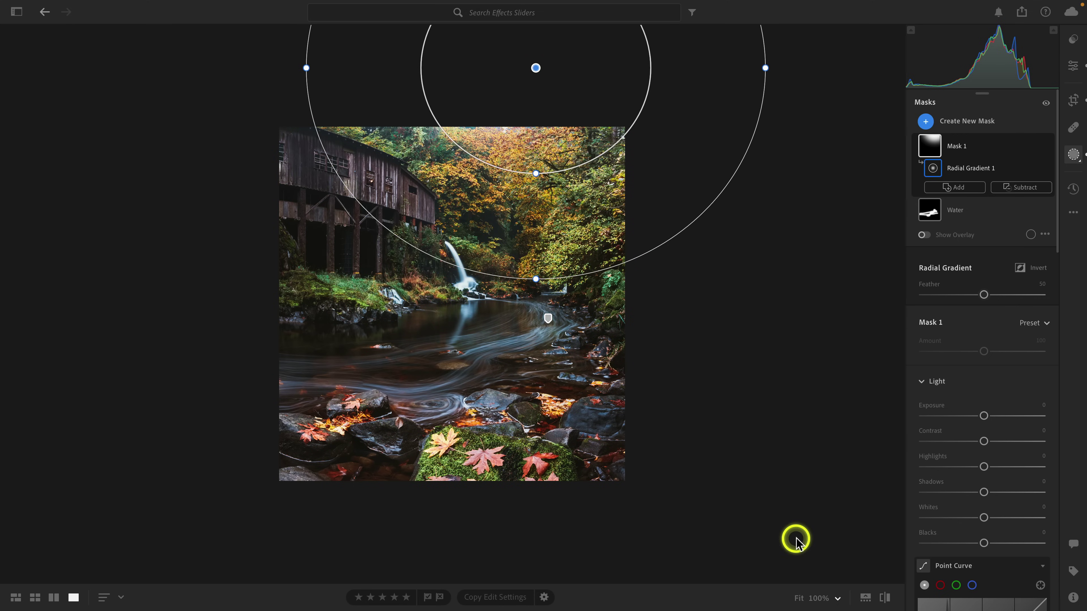
# At 25% zoom, widen the gradient, set Feather to 78, nudge it left, then fit the photo.
pyautogui.click(838, 598)
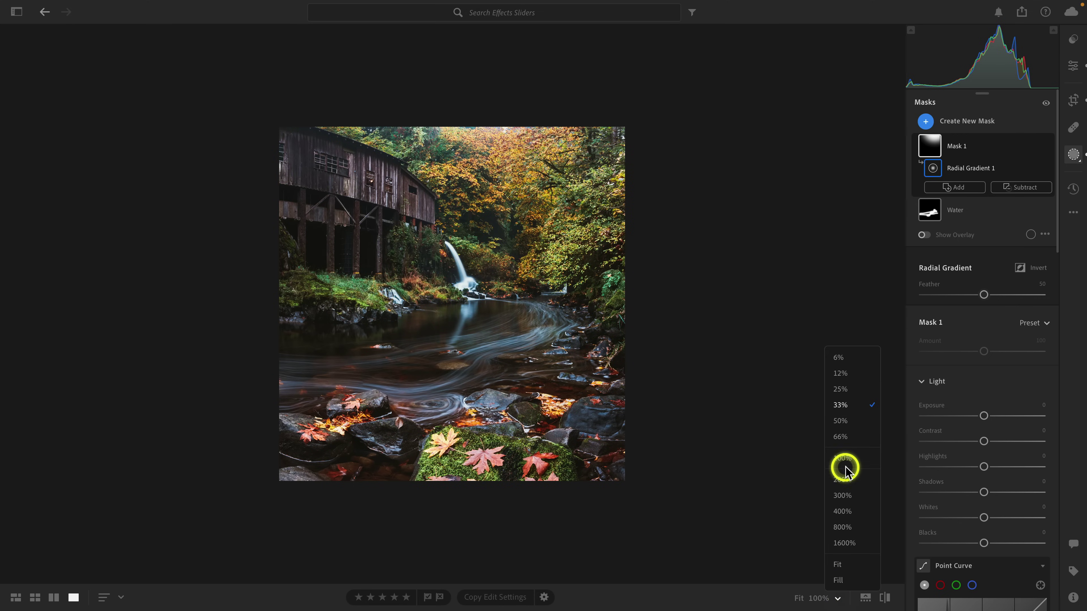
pyautogui.click(847, 388)
pyautogui.moveTo(688, 127); pyautogui.dragTo(721, 127)
pyautogui.moveTo(517, 201); pyautogui.dragTo(538, 126)
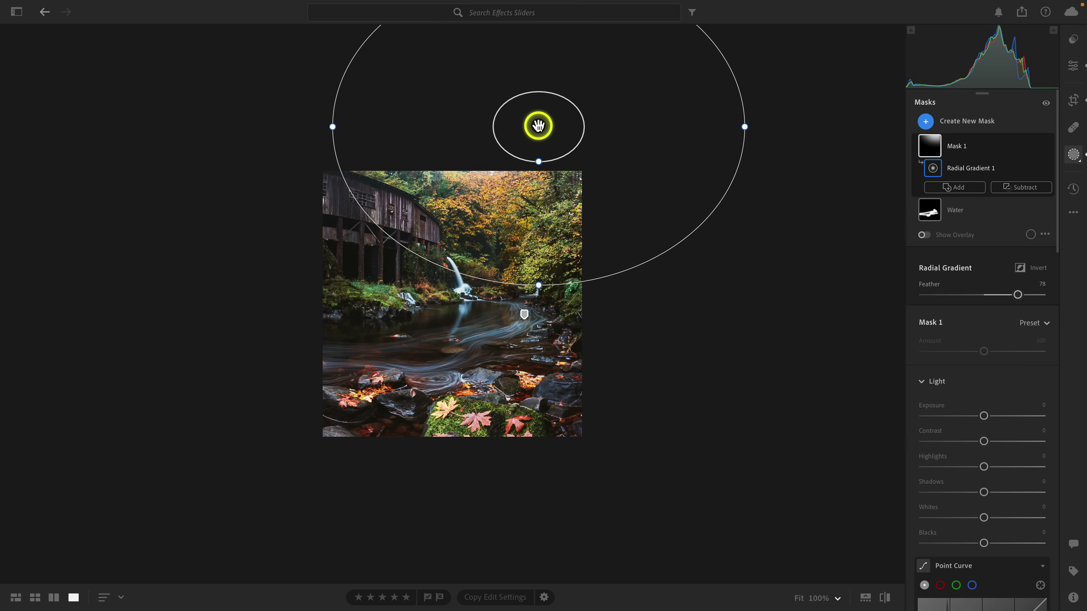
pyautogui.moveTo(536, 127)
pyautogui.moveTo(537, 127); pyautogui.dragTo(527, 127)
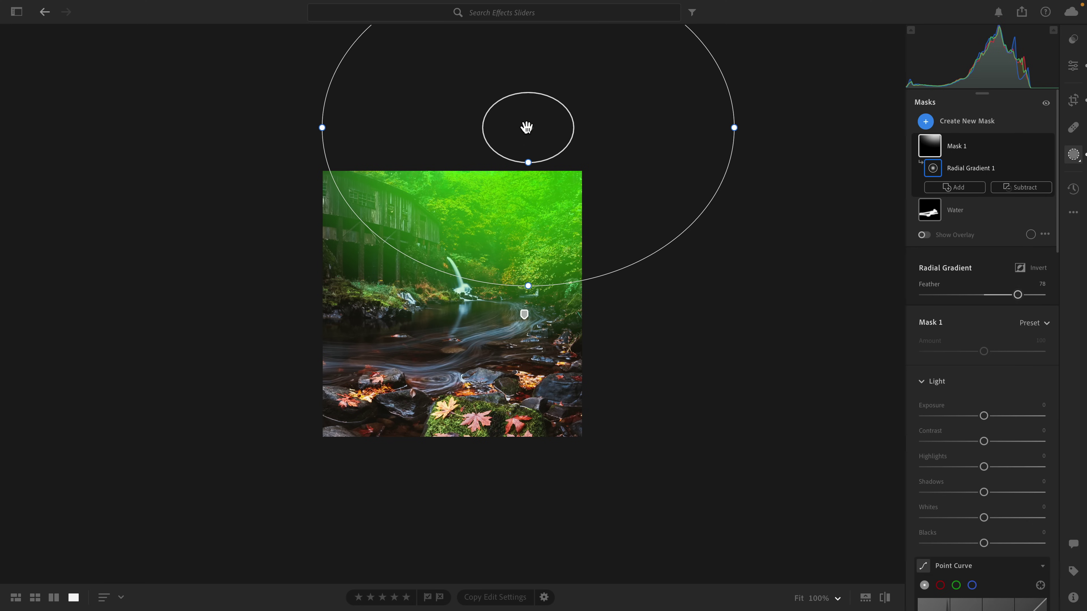
pyautogui.click(798, 598)
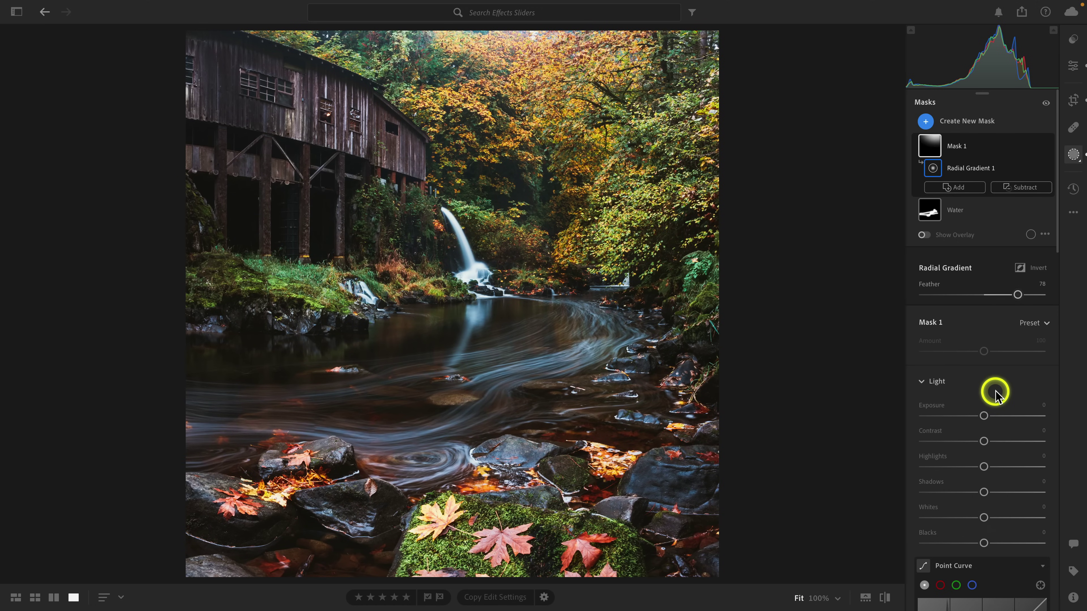
# Give the radial treetop mask Dehaze −71, Temp +76 and Saturation +8.
pyautogui.scroll(-5, 994, 390)
pyautogui.scroll(-15, 995, 392)
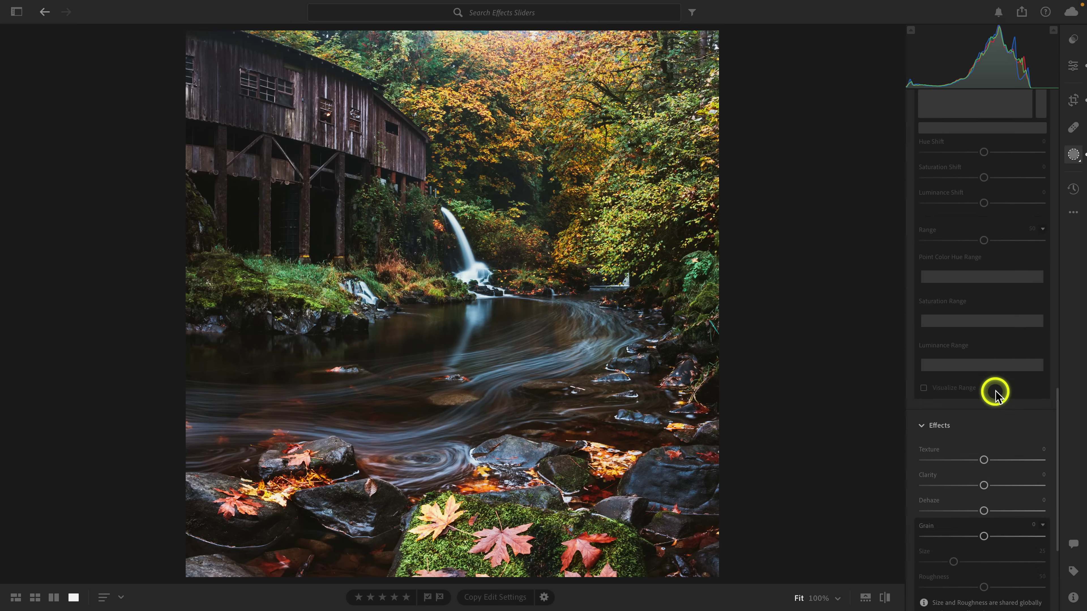
pyautogui.scroll(-1, 997, 395)
pyautogui.moveTo(984, 378); pyautogui.dragTo(957, 379)
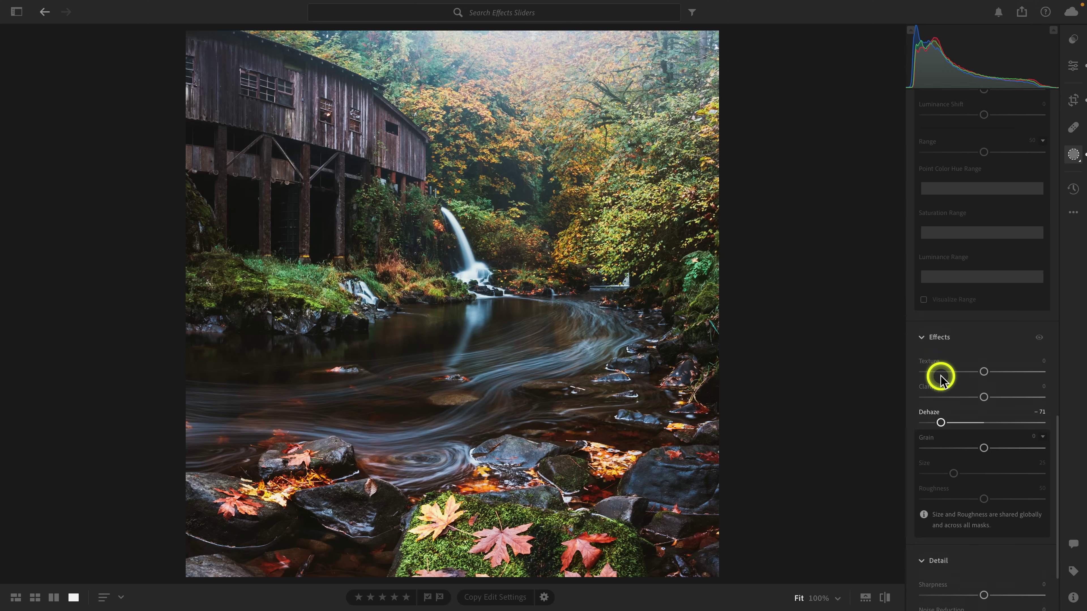
pyautogui.scroll(15, 941, 378)
pyautogui.scroll(2, 944, 382)
pyautogui.click(984, 266)
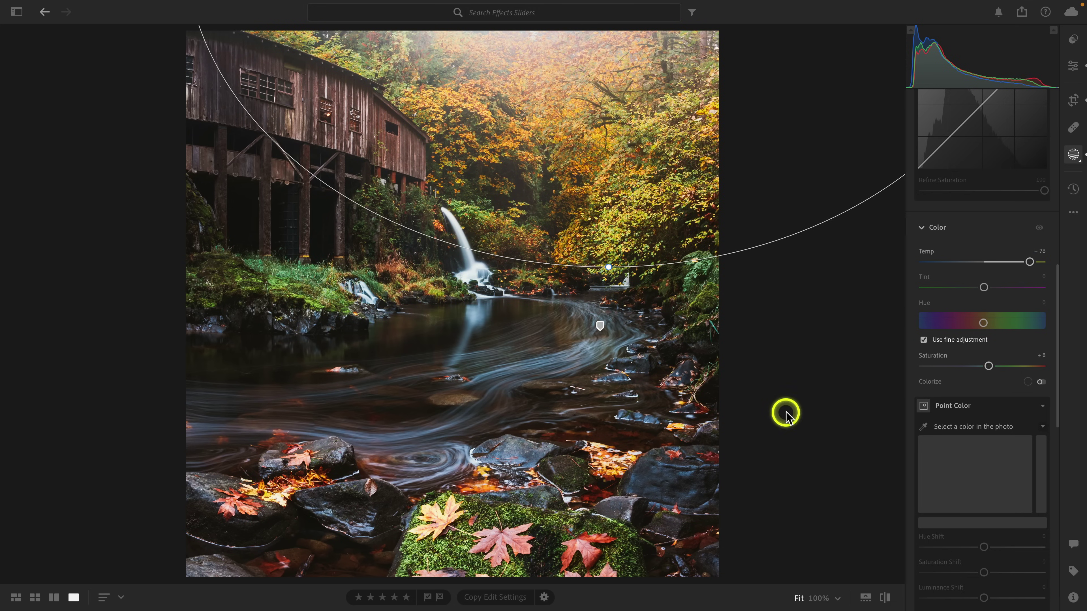
# At 33% zoom, shift the warm radial mask down-left over the waterfall, then return to global edits.
pyautogui.click(837, 600)
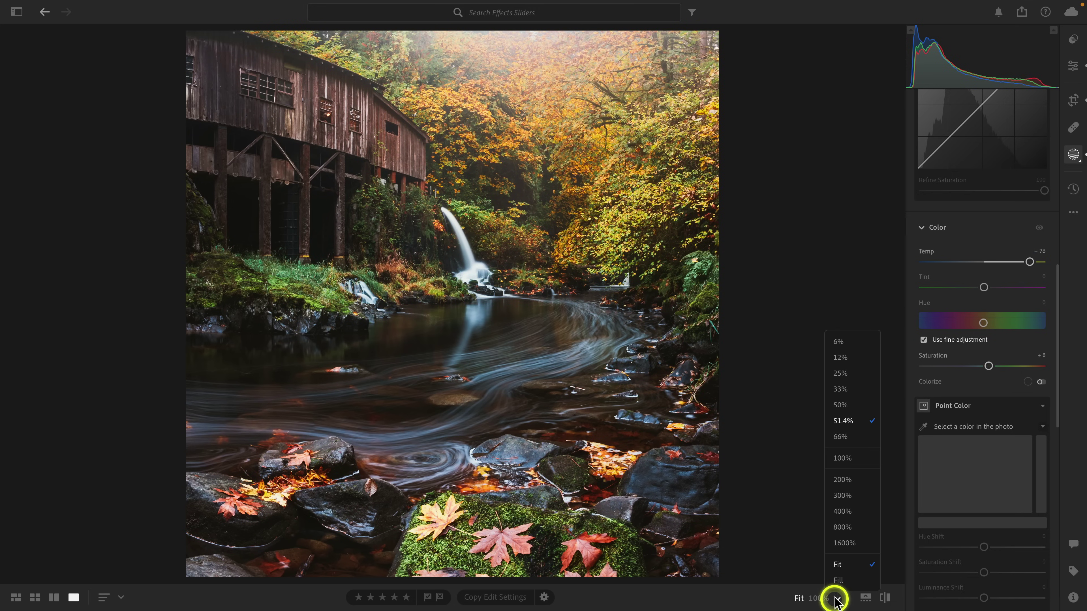
pyautogui.click(837, 393)
pyautogui.moveTo(553, 69); pyautogui.dragTo(484, 109)
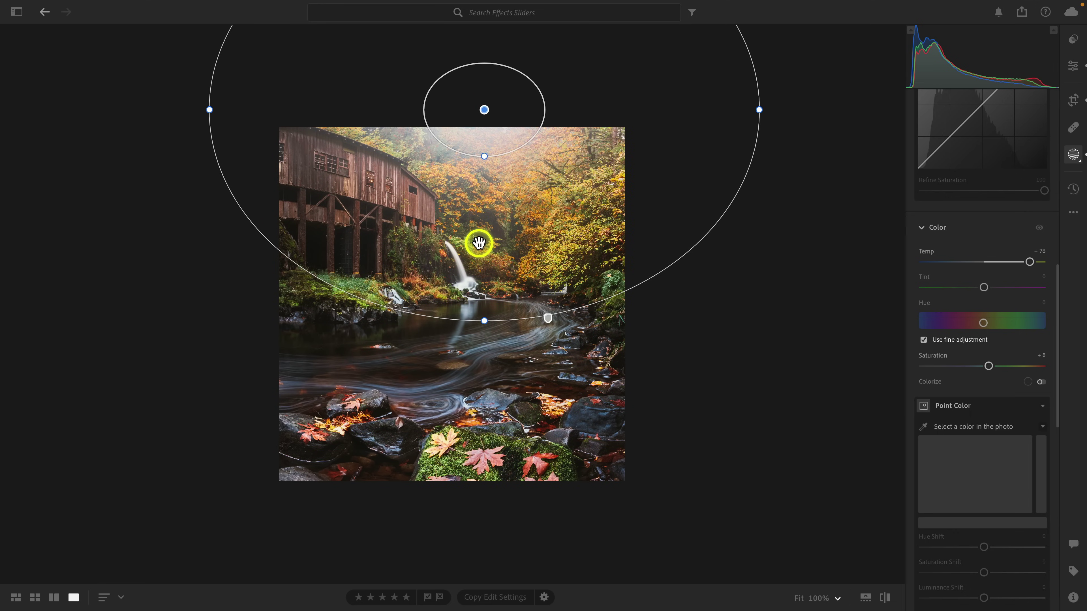
pyautogui.click(797, 598)
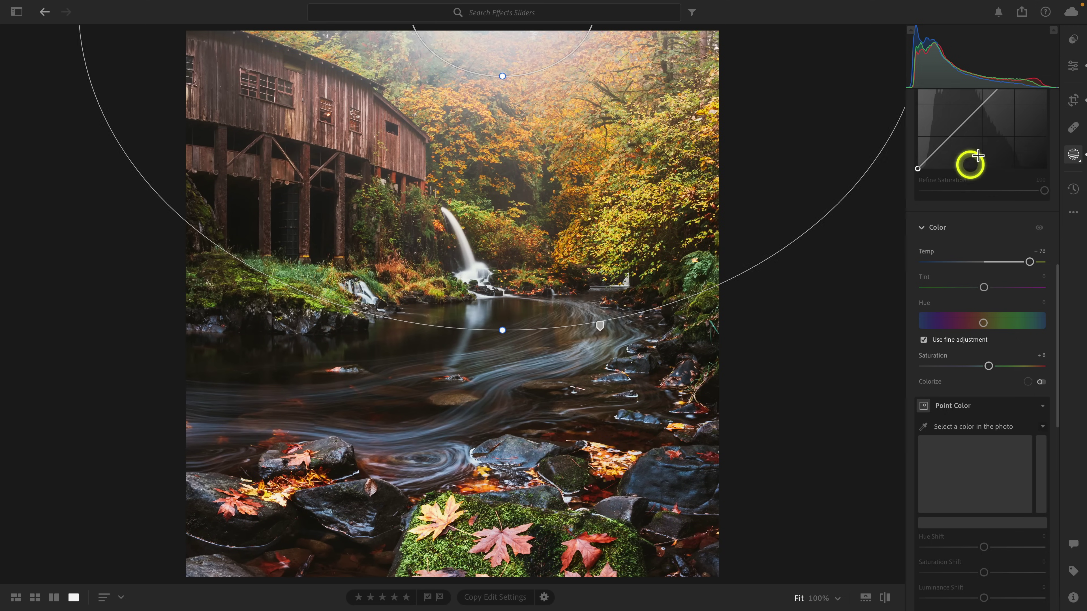
pyautogui.click(1073, 66)
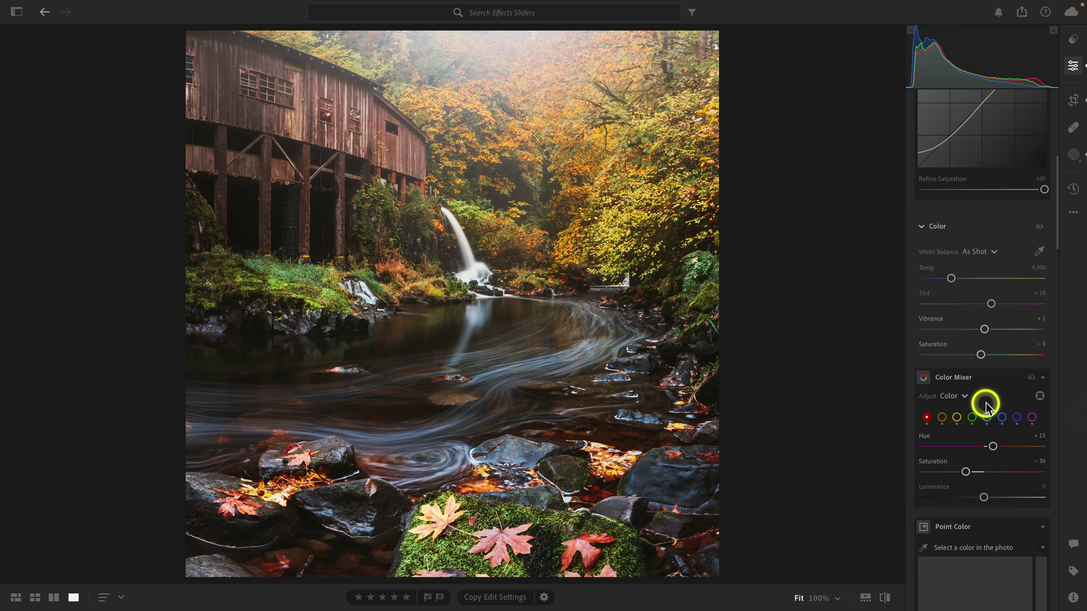
# Nudge the waterfall photo's Dehaze up, reset it to 0, and advance to the heron photo.
pyautogui.scroll(-15, 984, 405)
pyautogui.scroll(-7, 986, 405)
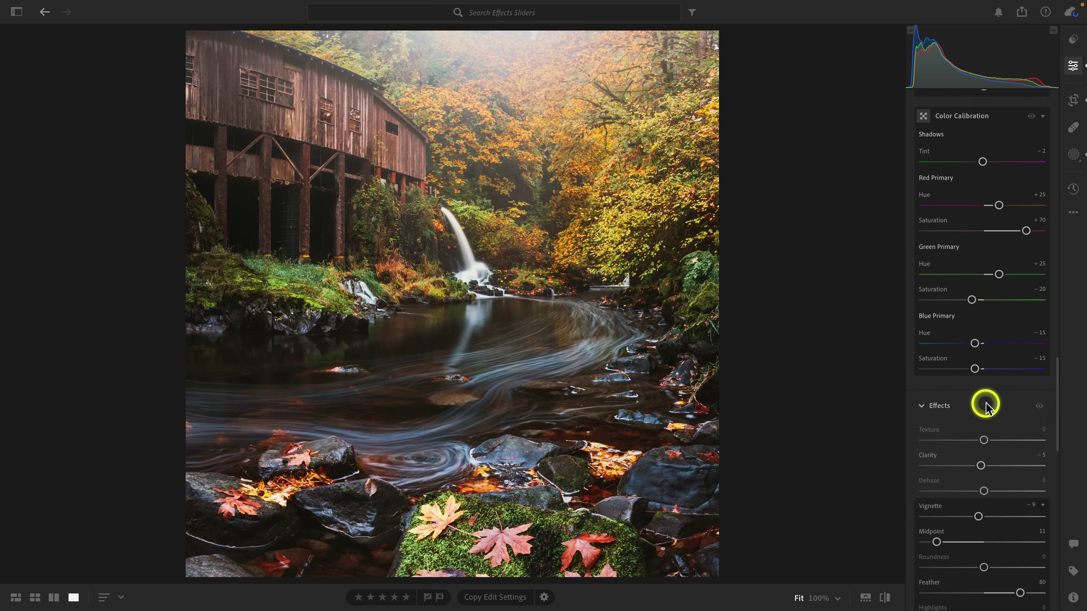
pyautogui.moveTo(984, 359); pyautogui.dragTo(997, 359)
pyautogui.doubleClick(1001, 360)
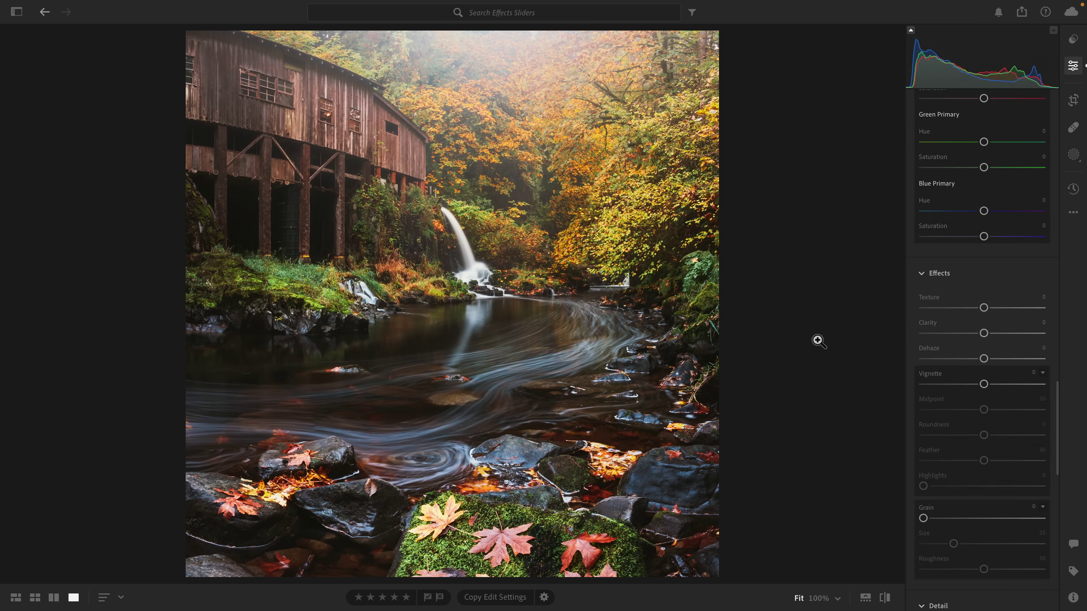
pyautogui.press('Right')
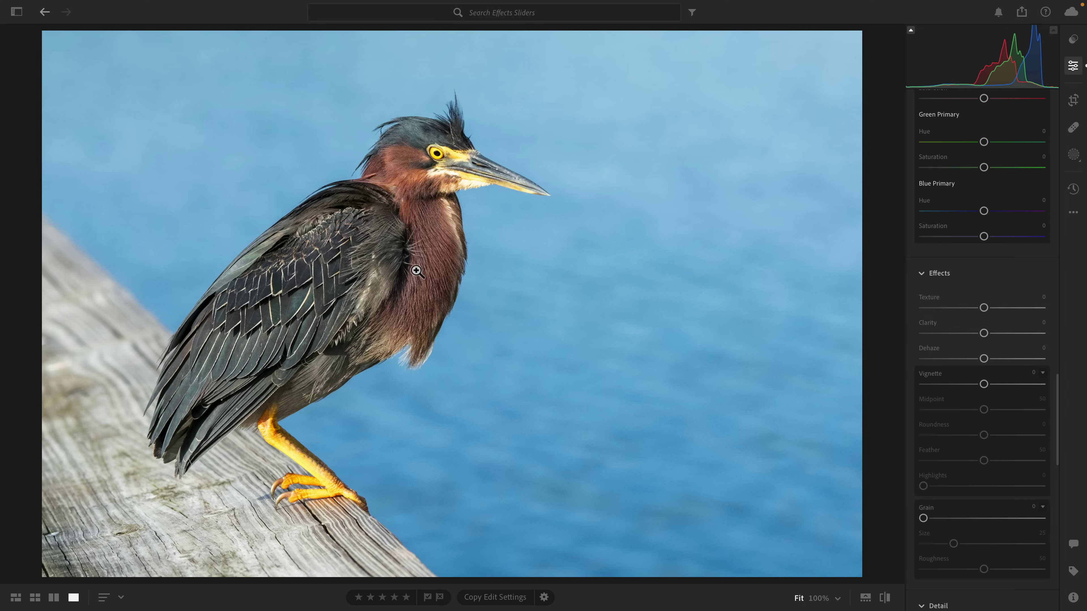
# Raise Texture at 100% zoom while checking the heron's breast and wing feathers.
pyautogui.click(395, 257)
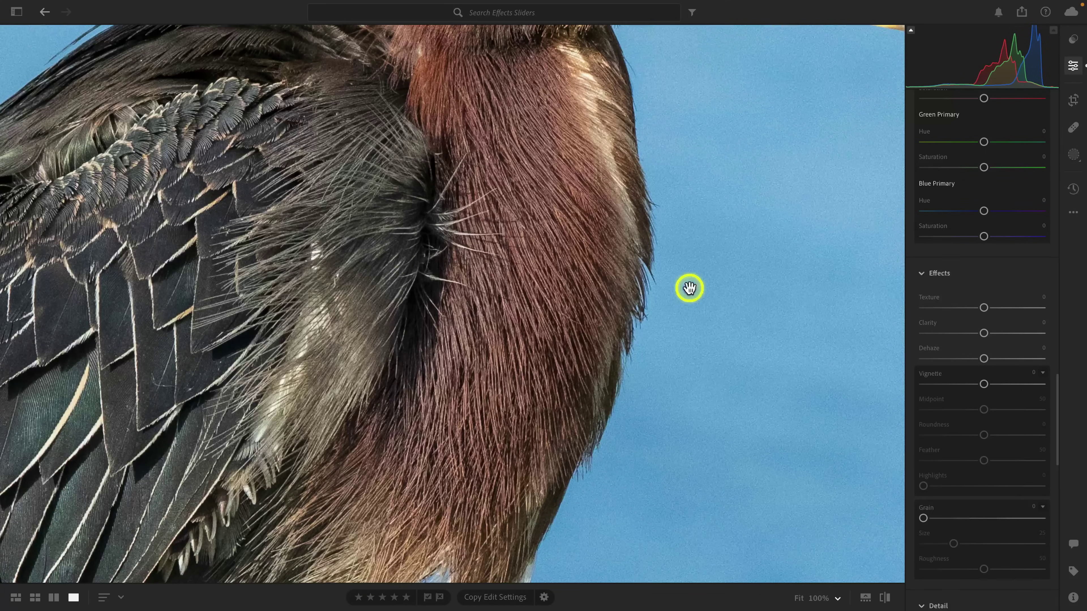
pyautogui.moveTo(984, 309); pyautogui.dragTo(1011, 313)
pyautogui.moveTo(353, 246); pyautogui.dragTo(556, 239)
pyautogui.moveTo(1008, 308)
pyautogui.mouseDown()
pyautogui.moveTo(974, 307)
pyautogui.moveTo(1025, 308)
pyautogui.moveTo(975, 308)
pyautogui.moveTo(1008, 308)
pyautogui.moveTo(990, 317)
pyautogui.mouseUp()
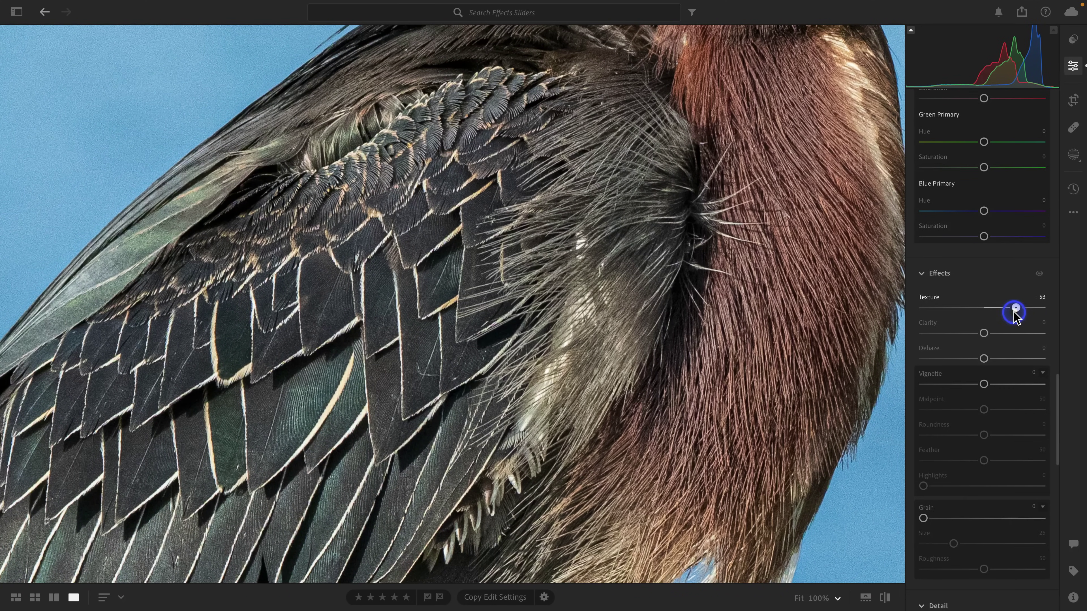
# Lower Texture again, checking the whole heron and then its head up close.
pyautogui.click(565, 336)
pyautogui.moveTo(1043, 311); pyautogui.dragTo(995, 312)
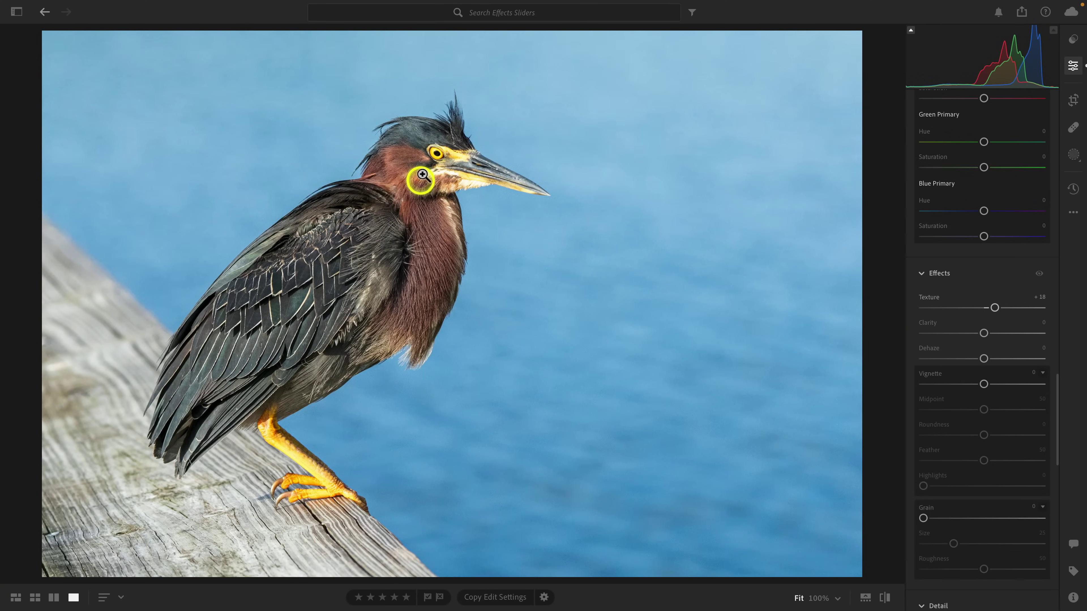
pyautogui.click(440, 147)
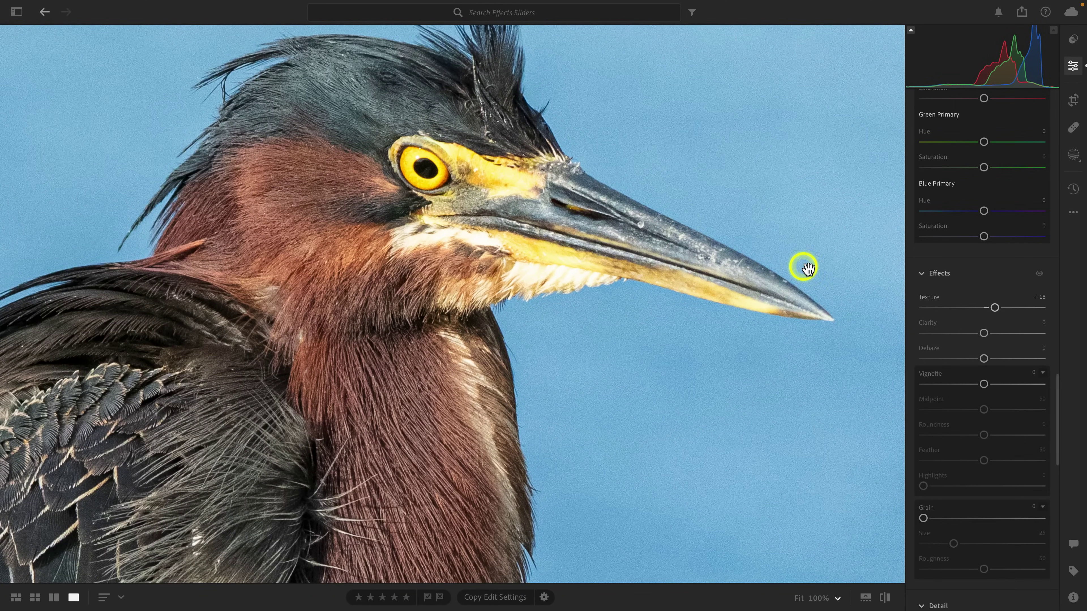
pyautogui.moveTo(997, 309); pyautogui.dragTo(944, 310)
# Try negative Texture around −46 on the heron's neck, then reset Texture to 0.
pyautogui.click(739, 316)
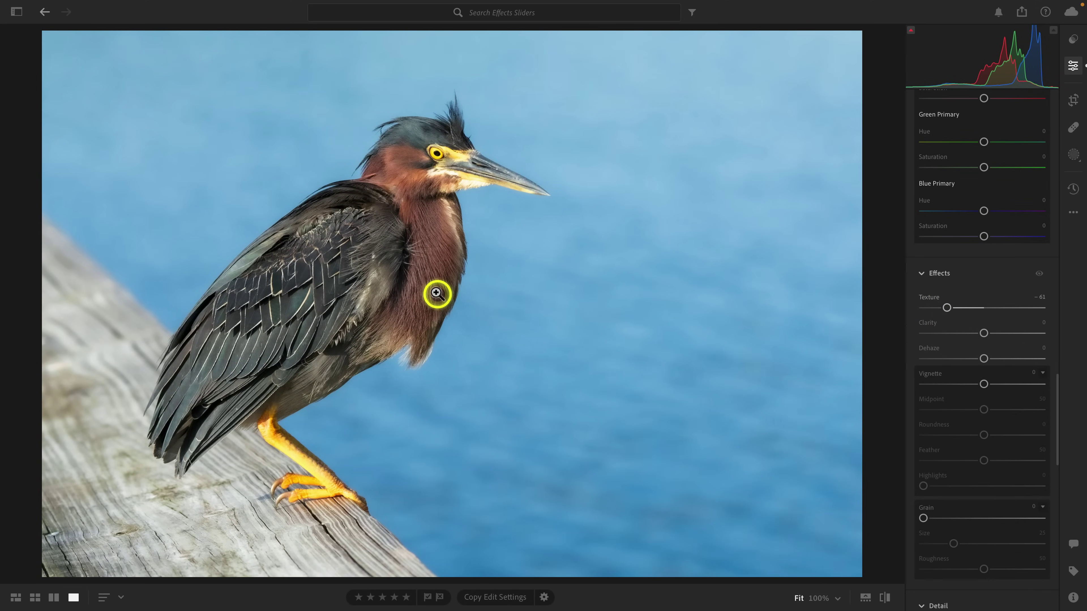
pyautogui.click(401, 214)
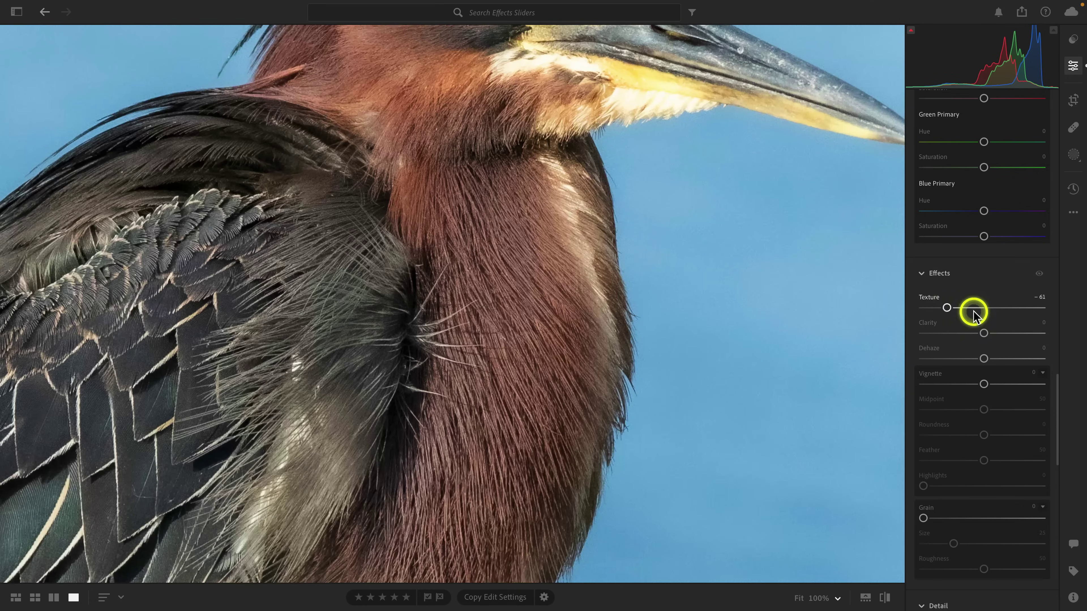
pyautogui.moveTo(945, 307)
pyautogui.mouseDown()
pyautogui.moveTo(933, 306)
pyautogui.moveTo(955, 305)
pyautogui.mouseUp()
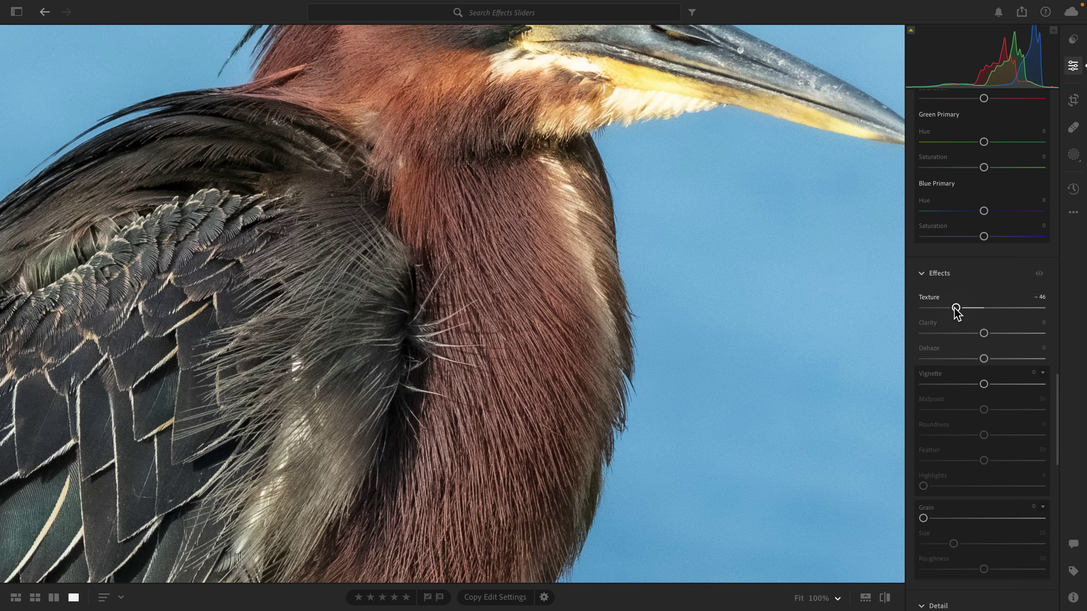
pyautogui.click(597, 321)
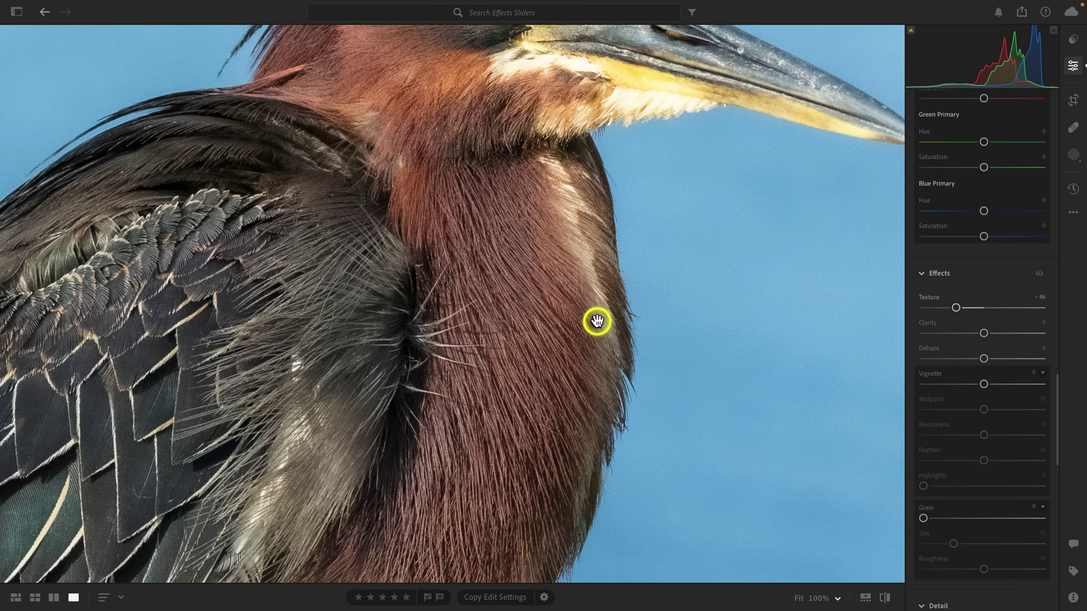
pyautogui.click(597, 321)
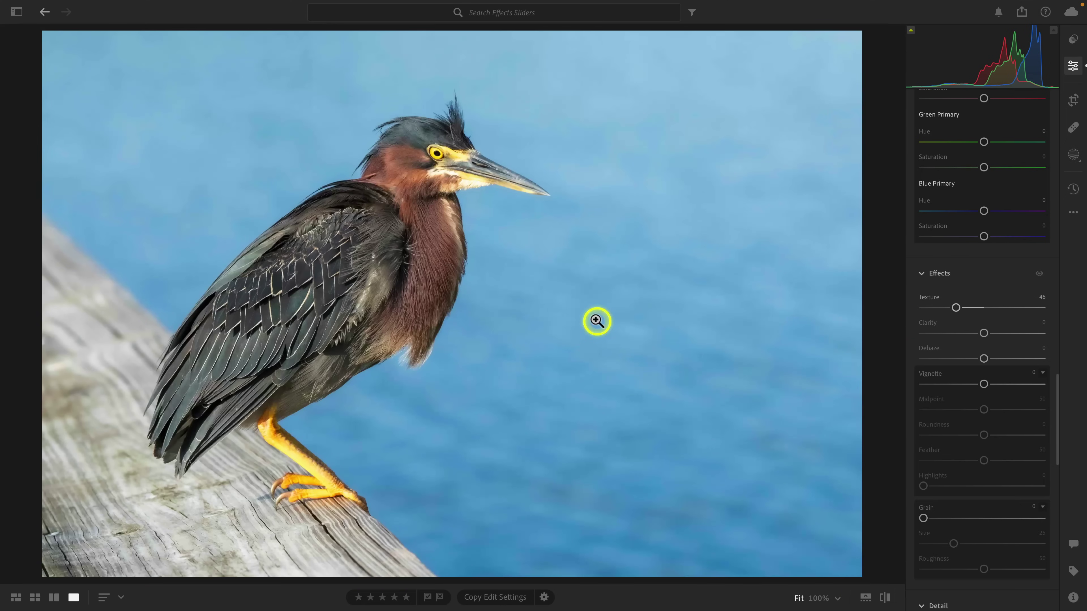
pyautogui.doubleClick(954, 307)
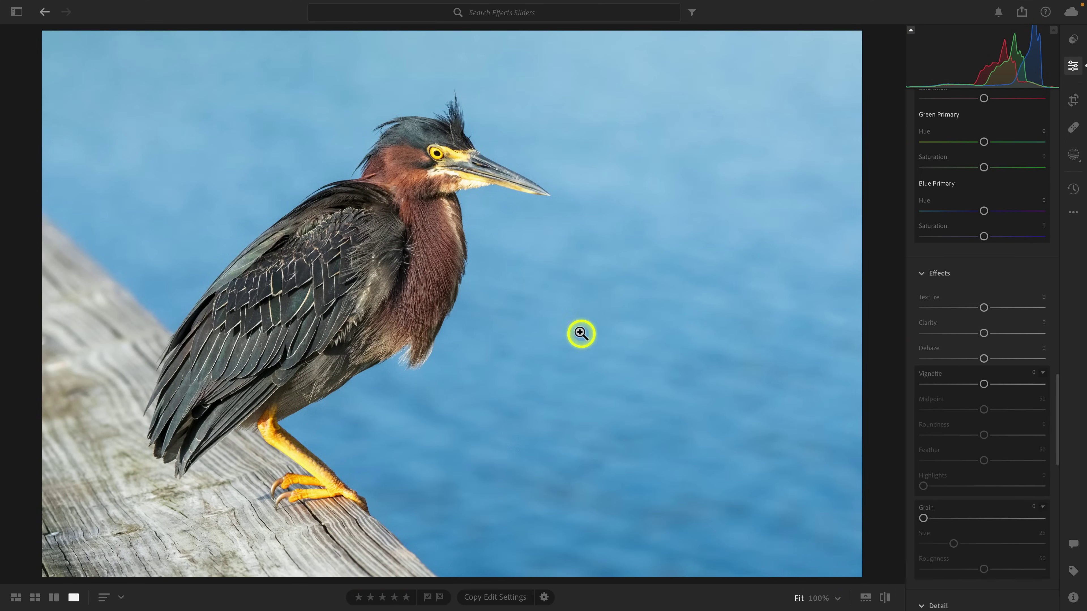
# Push Texture to about +91 on the legs and feet, then reset it to 0 and fit.
pyautogui.click(465, 378)
pyautogui.moveTo(455, 381); pyautogui.dragTo(796, 167)
pyautogui.moveTo(984, 307); pyautogui.dragTo(1039, 308)
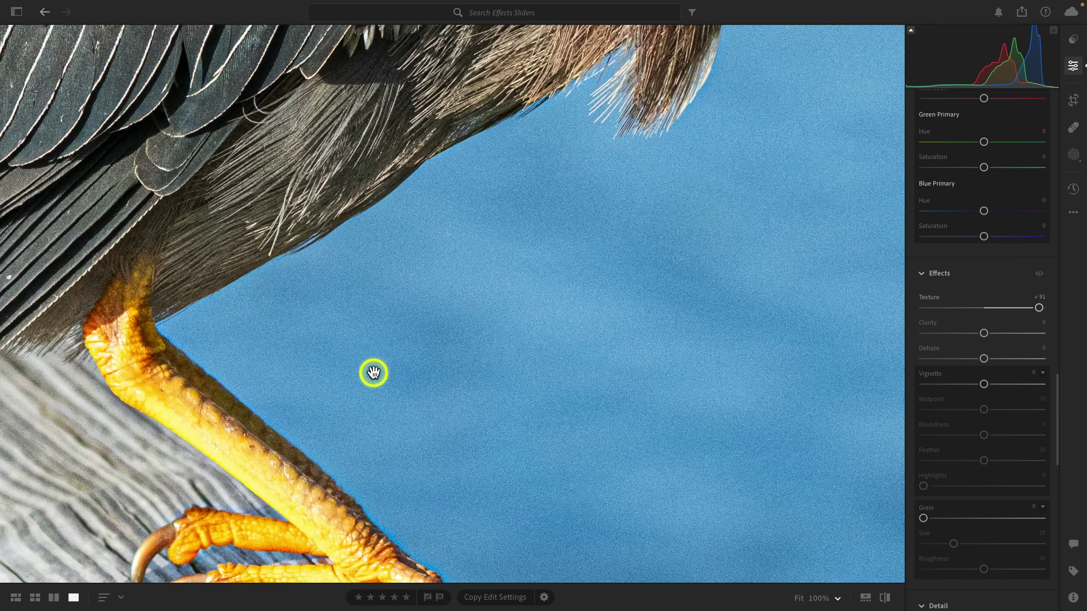
pyautogui.moveTo(371, 371); pyautogui.dragTo(604, 303)
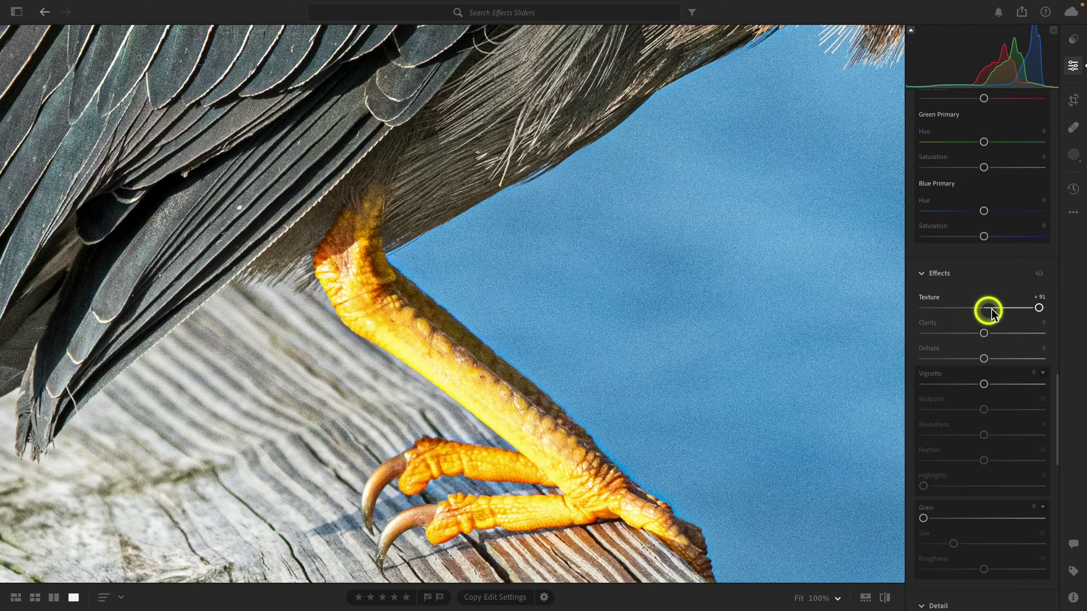
pyautogui.moveTo(1038, 308); pyautogui.dragTo(1033, 309)
pyautogui.doubleClick(1033, 308)
pyautogui.click(791, 270)
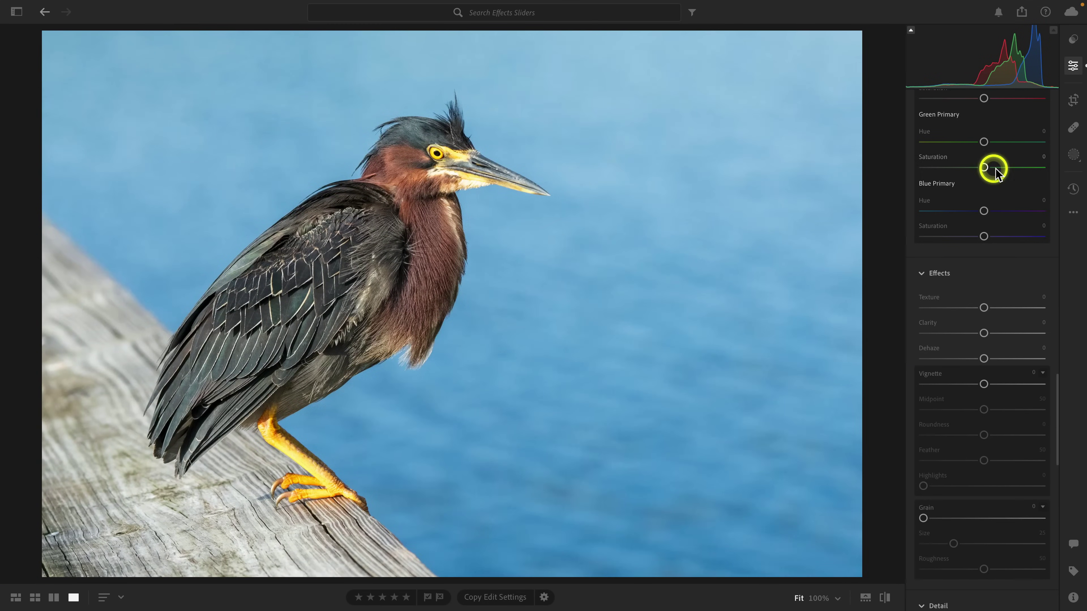
# Add a Subject mask on the heron and raise that mask's Texture to +24.
pyautogui.click(1073, 158)
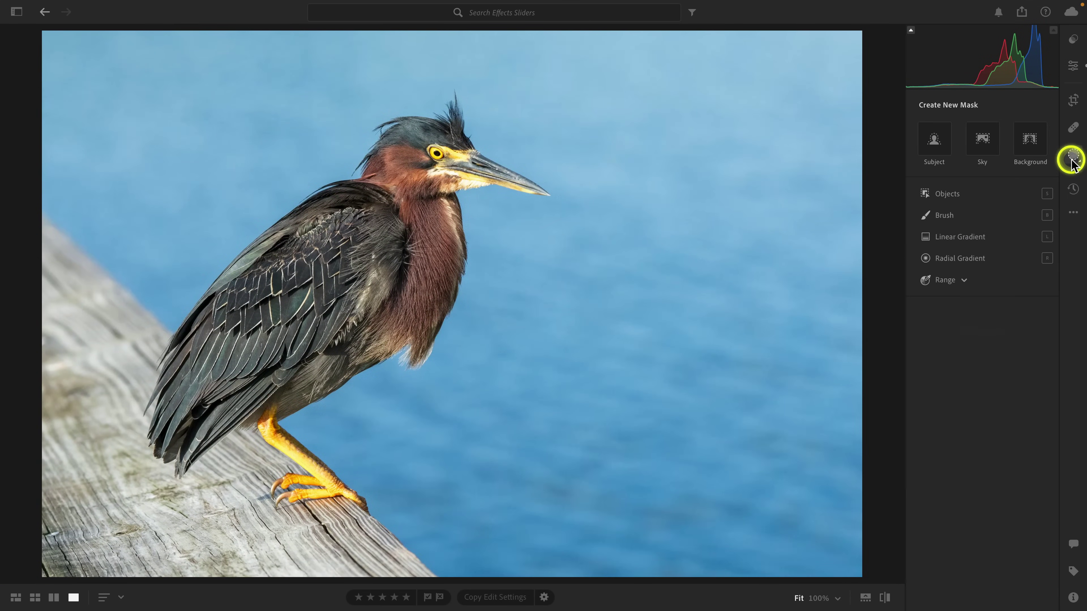
pyautogui.click(932, 137)
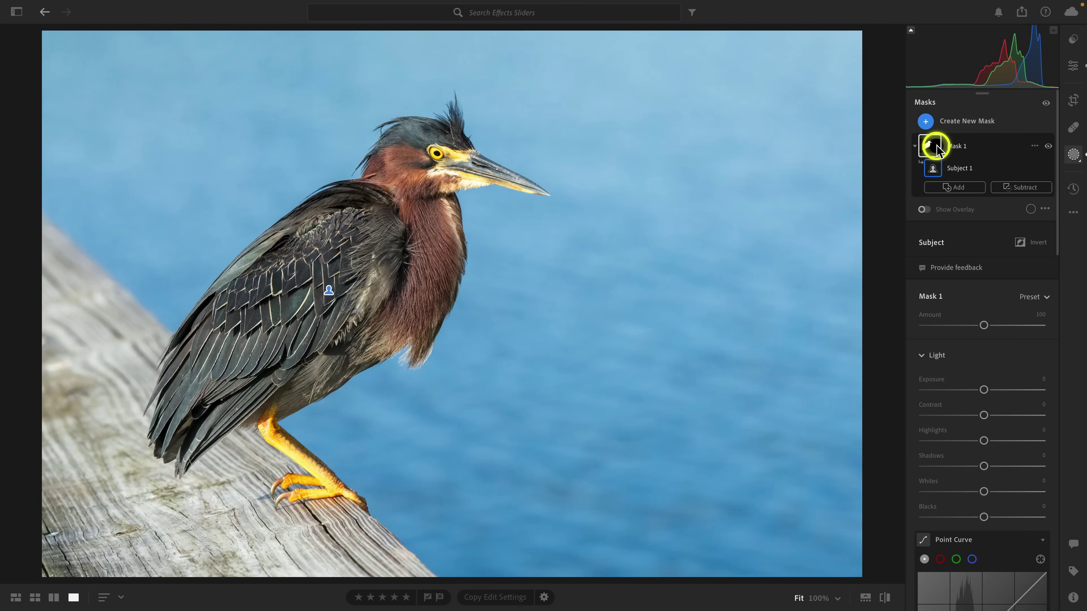
pyautogui.moveTo(934, 148)
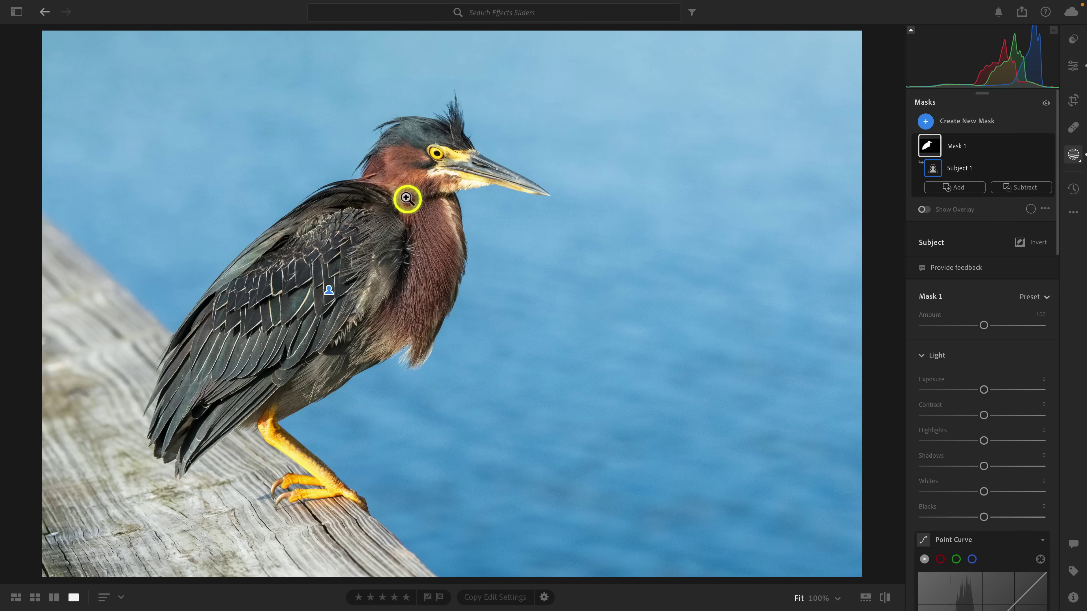
pyautogui.scroll(-5, 972, 311)
pyautogui.scroll(-10, 974, 317)
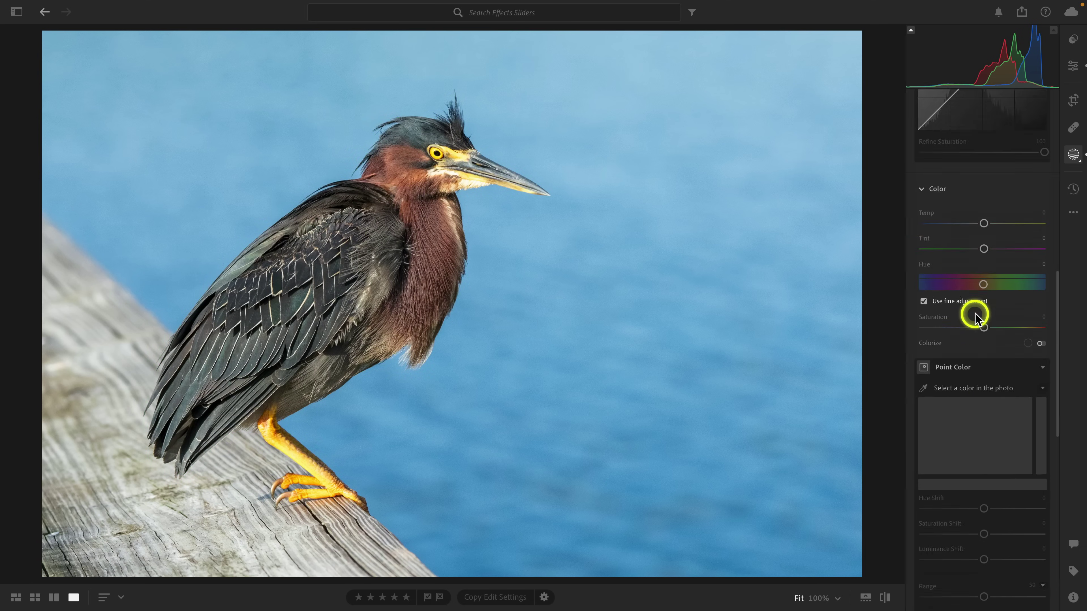
pyautogui.moveTo(983, 300)
pyautogui.mouseDown()
pyautogui.moveTo(1011, 300)
pyautogui.moveTo(973, 300)
pyautogui.moveTo(1011, 301)
pyautogui.moveTo(972, 301)
pyautogui.moveTo(990, 301)
pyautogui.mouseUp()
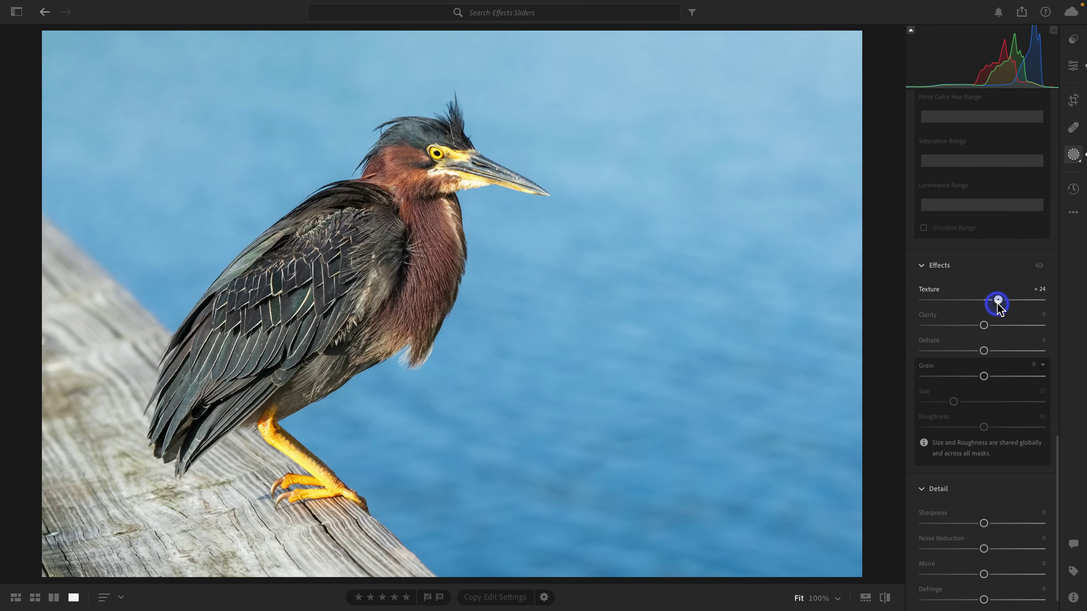